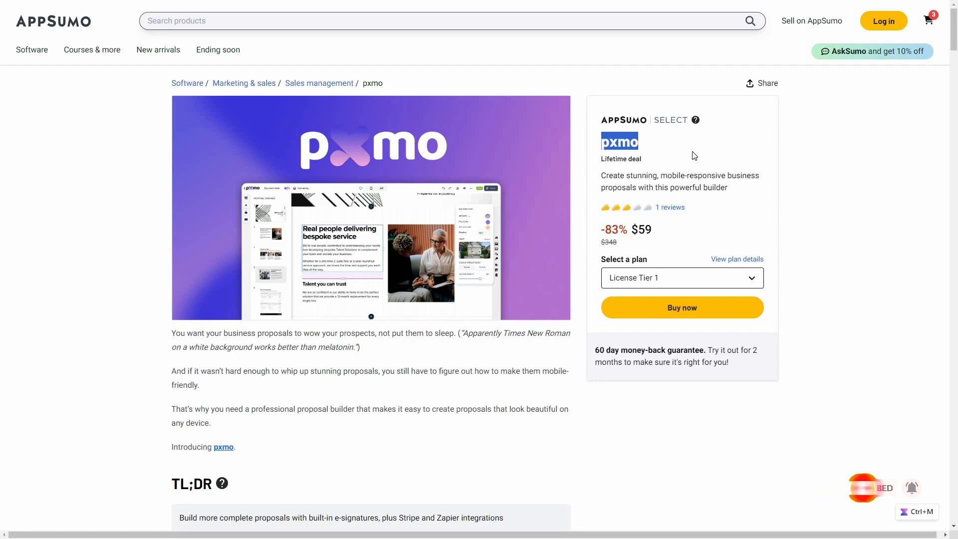
Examine the pxmo lifetime deal page from the pricing and overview down to the license tier plans
click(887, 224)
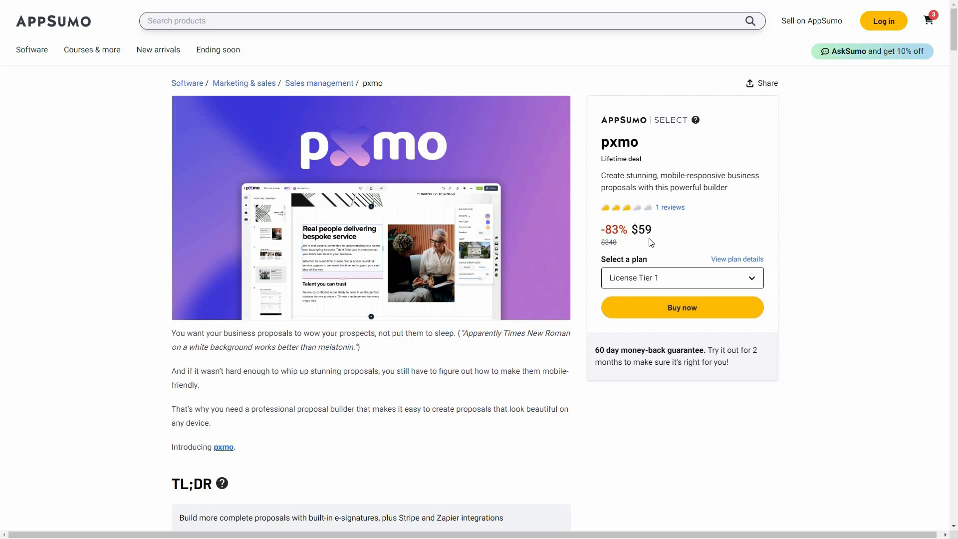
scroll(487, 436, down, 5)
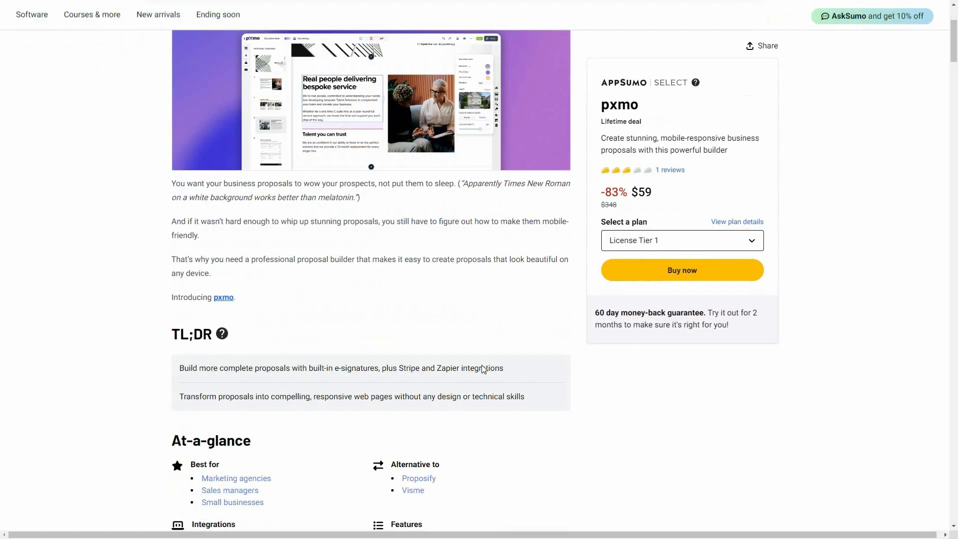
scroll(455, 349, down, 1)
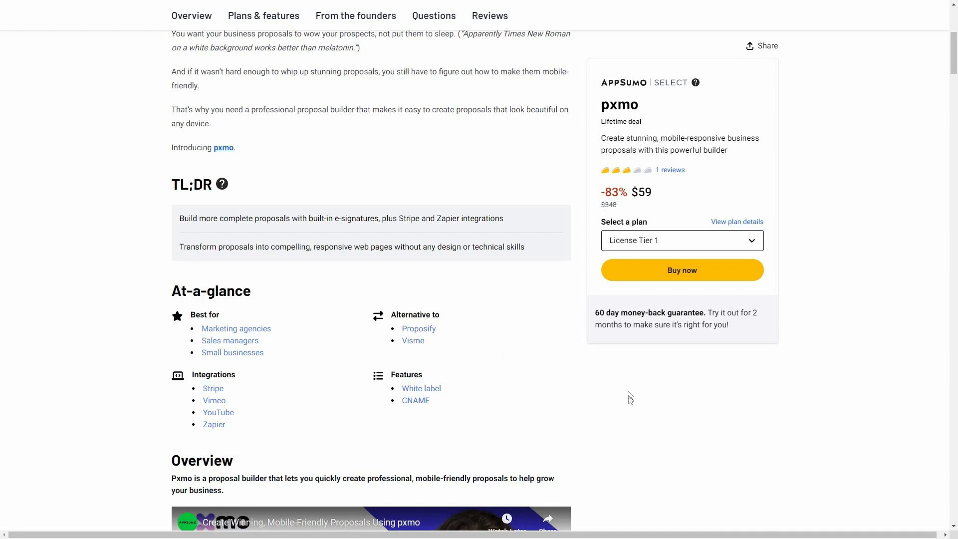
scroll(629, 399, down, 4)
scroll(631, 401, down, 18)
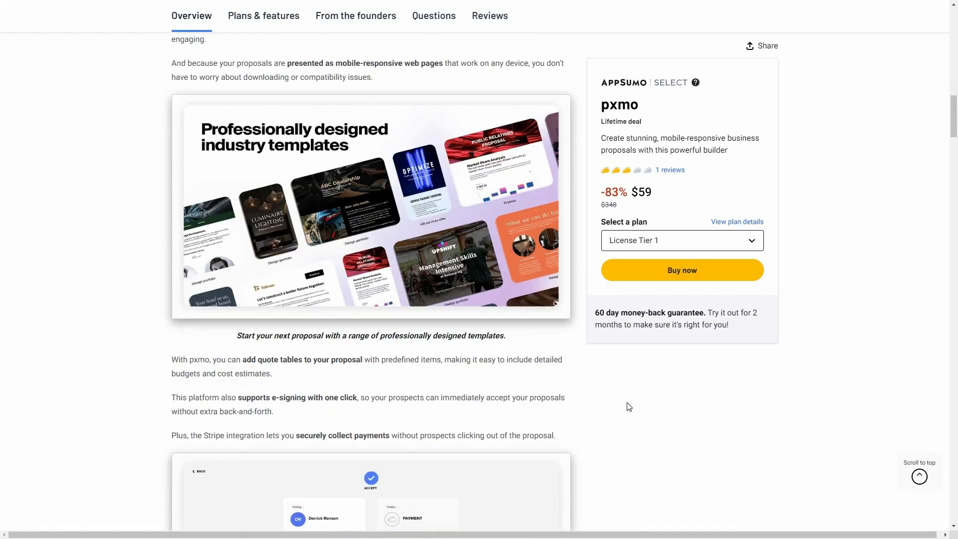
scroll(627, 407, down, 15)
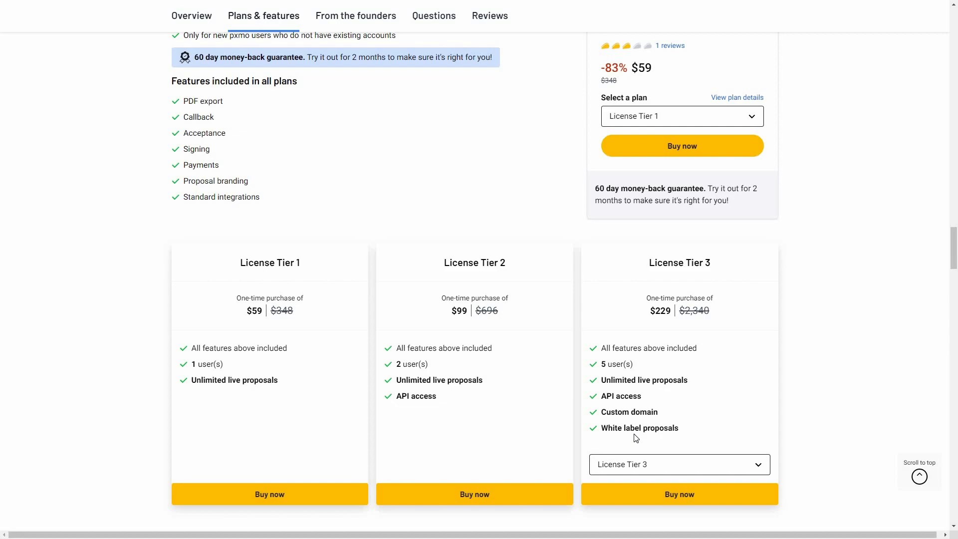
Show License Tier 4 in the third plan card and review the deal terms and features included in all plans
click(664, 465)
click(666, 511)
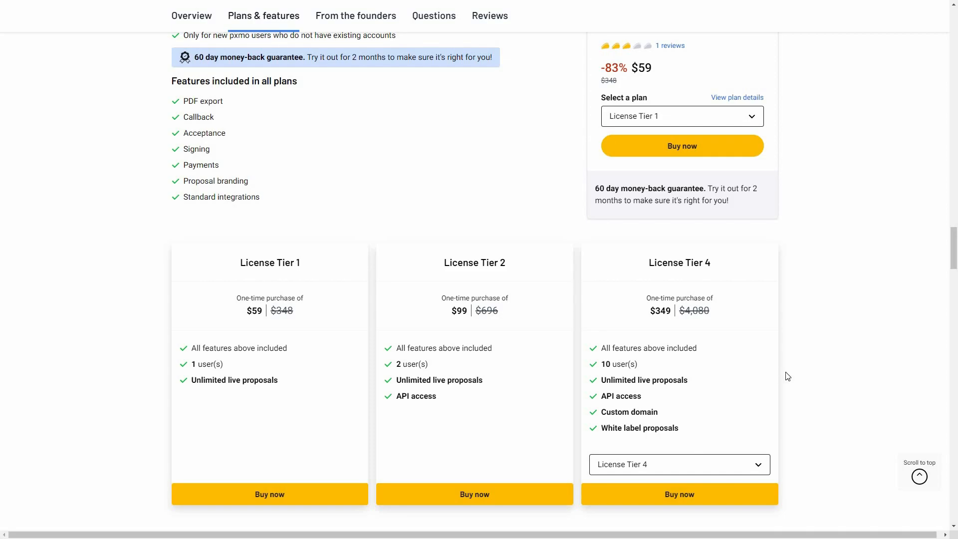
scroll(654, 123, up, 5)
scroll(655, 123, up, 3)
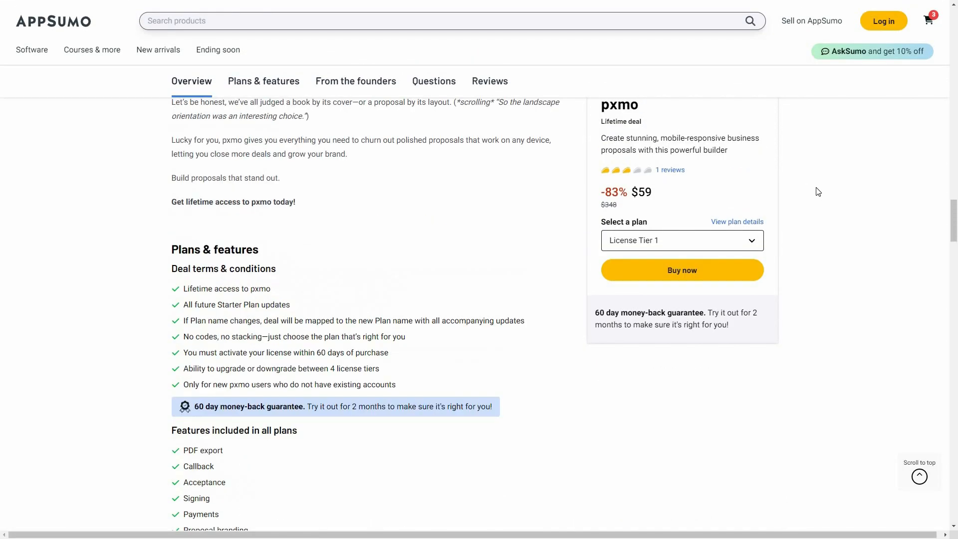
scroll(822, 195, up, 2)
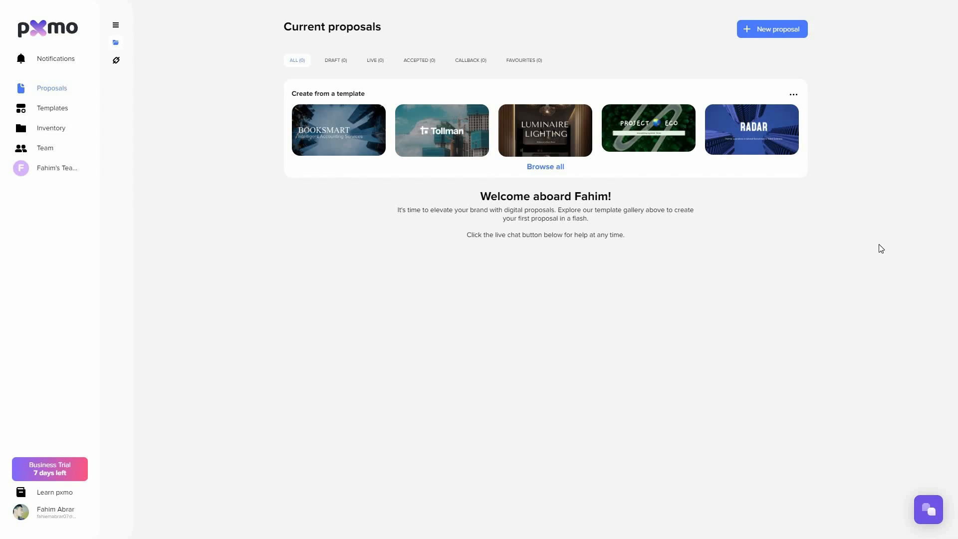
In the pxmo app, open the ready-made pxmo templates for a new proposal and browse the template list
click(763, 31)
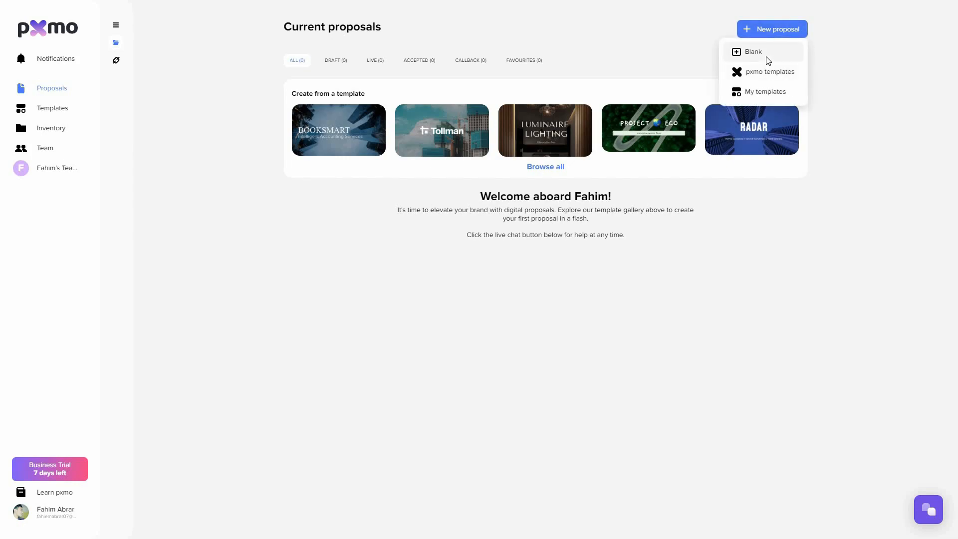
click(786, 80)
scroll(131, 462, down, 5)
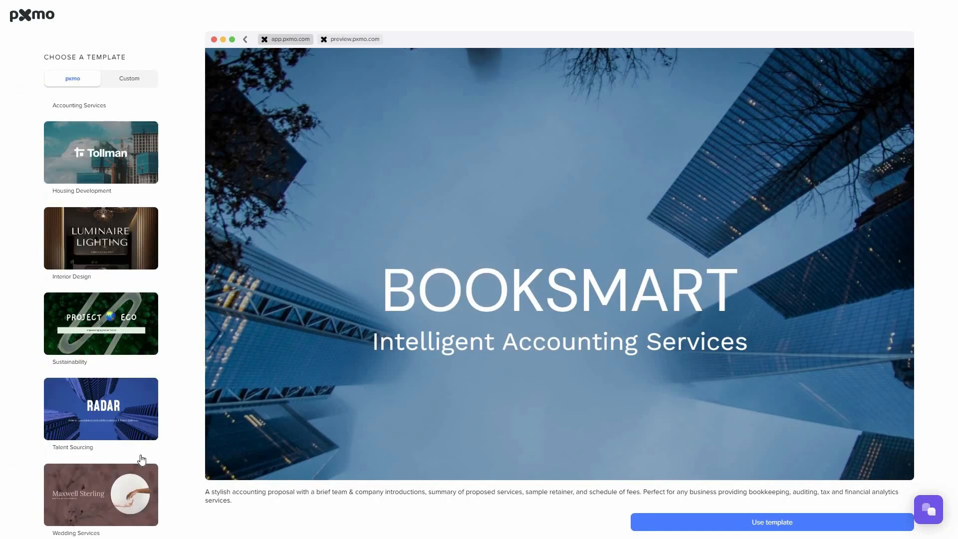
scroll(141, 456, down, 10)
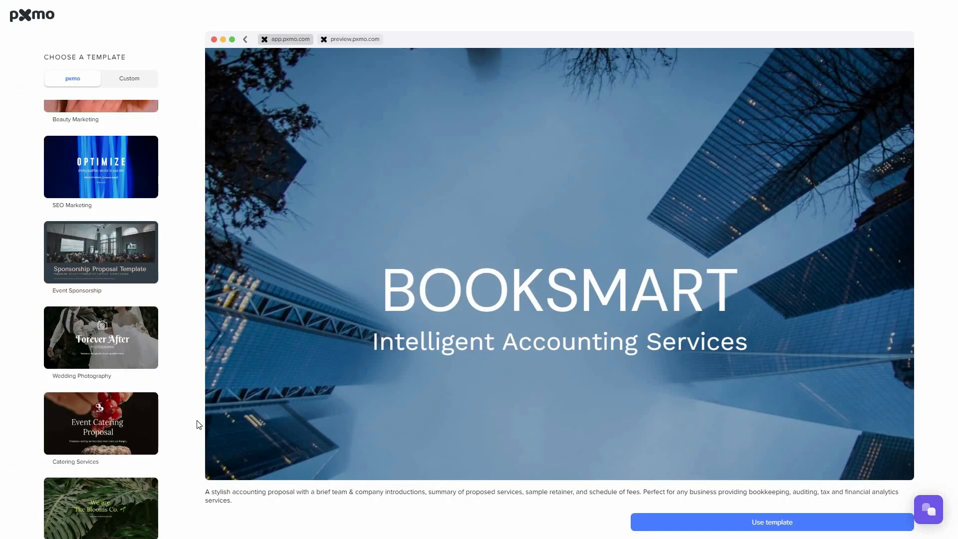
scroll(188, 433, up, 10)
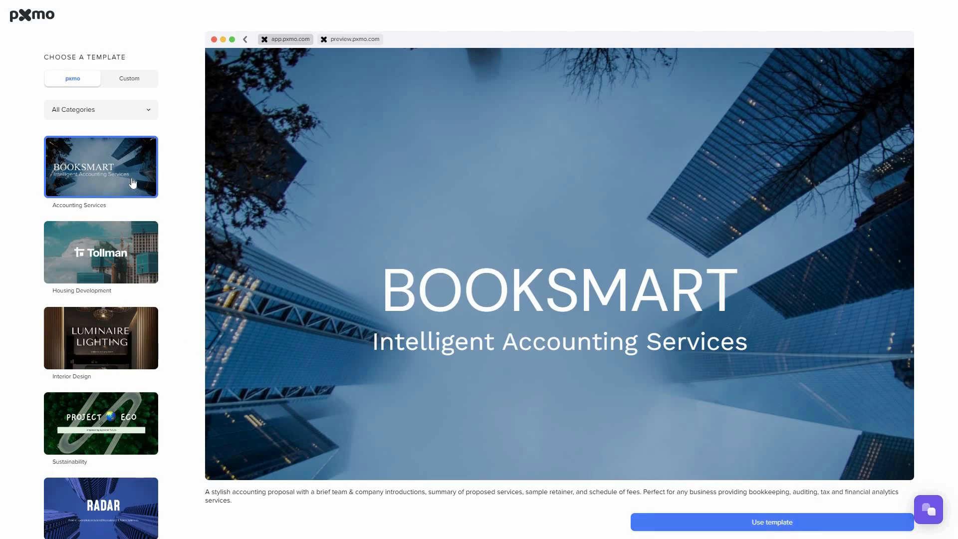
Filter the pxmo templates by the Investment category and view the custom templates
click(142, 110)
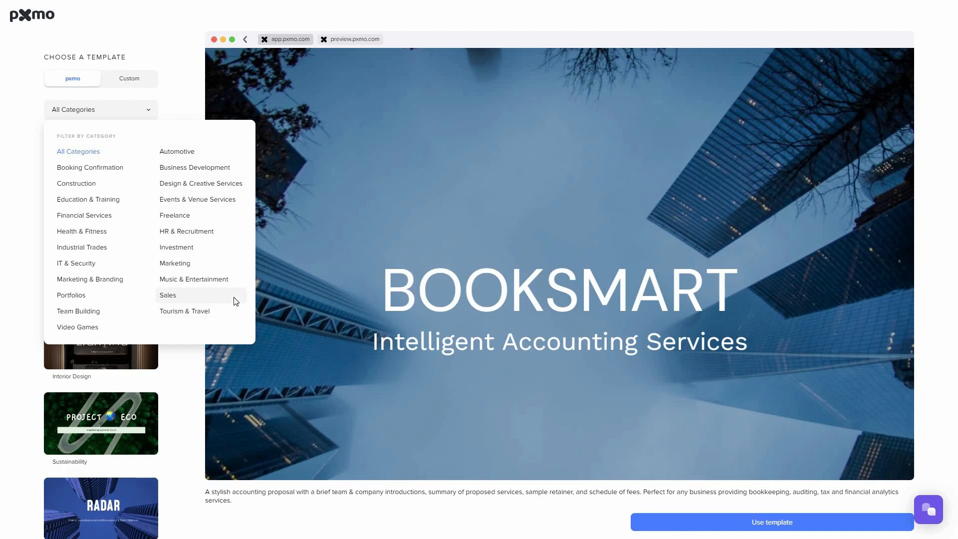
click(192, 252)
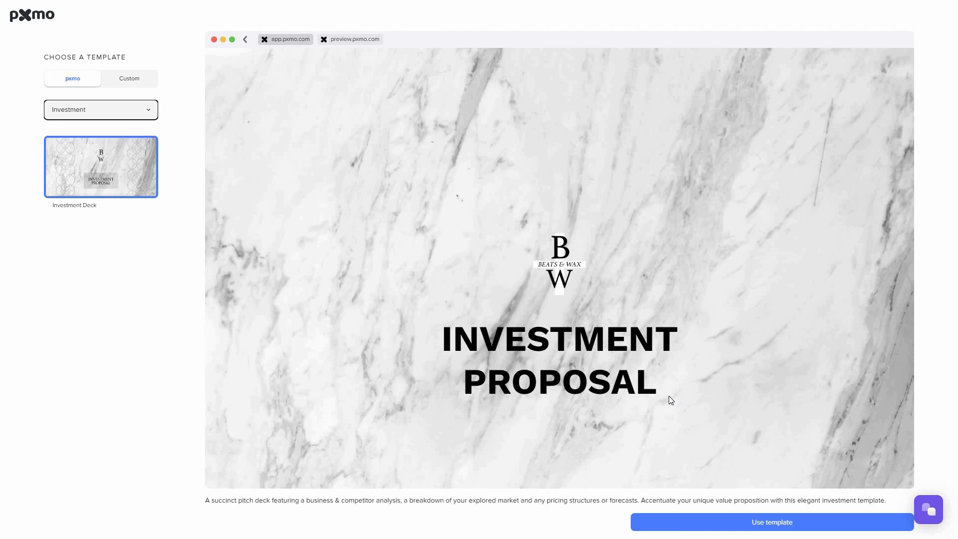
click(135, 86)
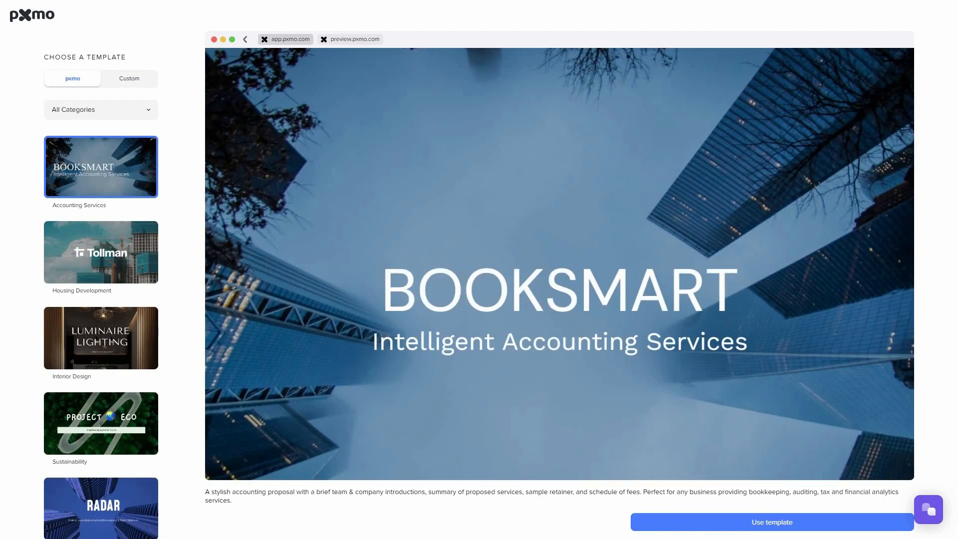
Look through the full preview of the Booksmart accounting services template, from its cover to the team section
scroll(713, 346, down, 5)
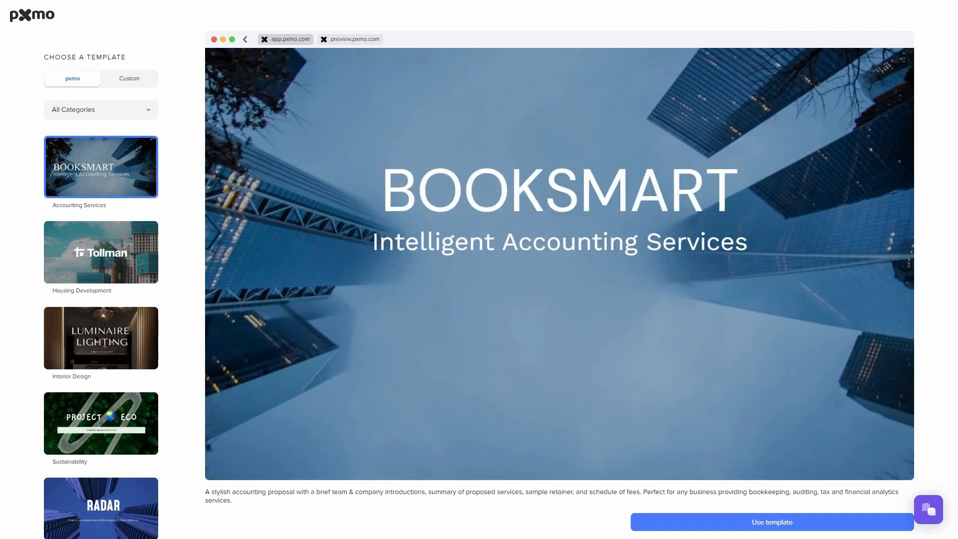
scroll(710, 341, down, 15)
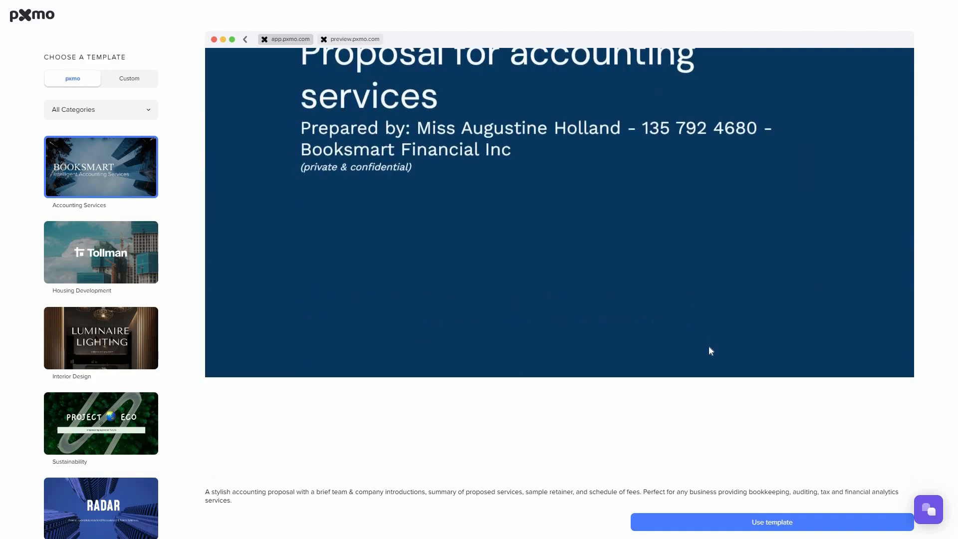
scroll(712, 356, down, 20)
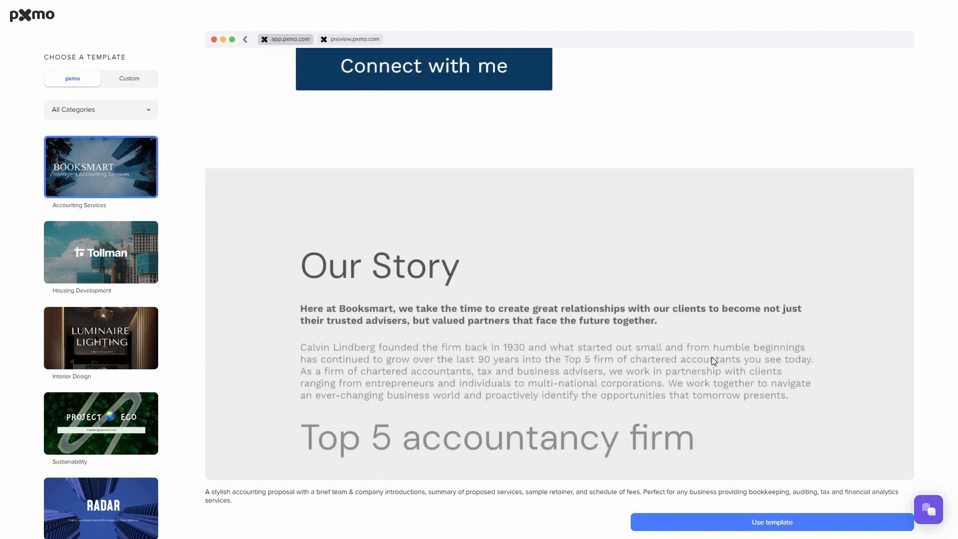
scroll(714, 361, down, 15)
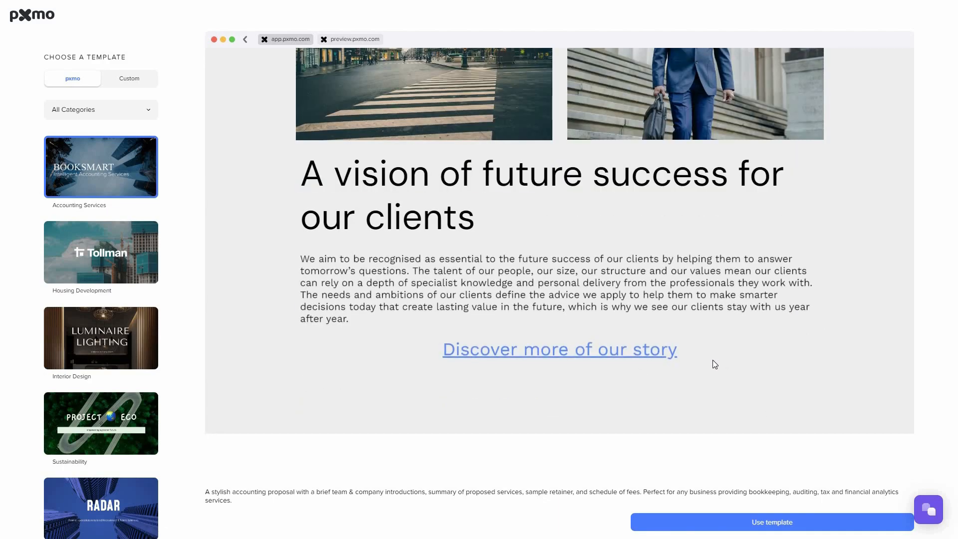
scroll(713, 360, down, 15)
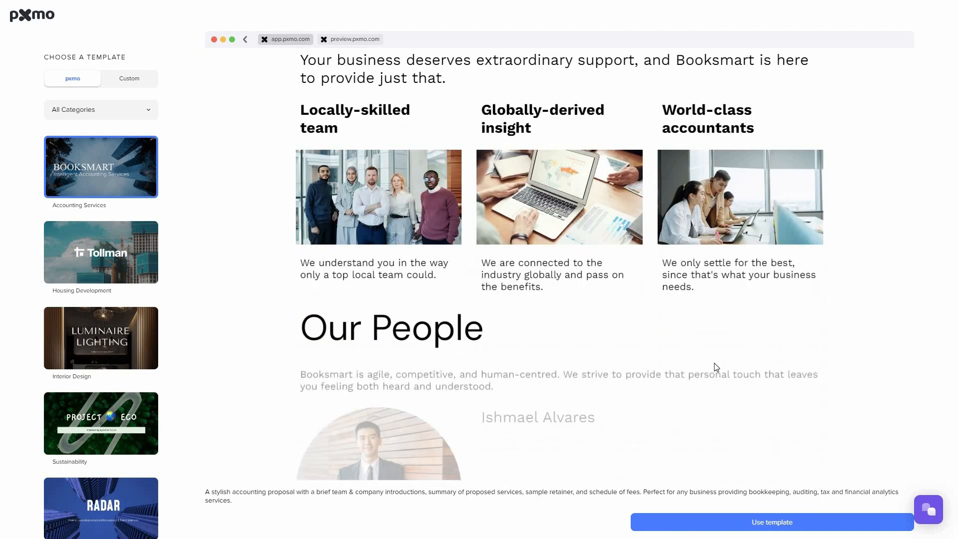
scroll(715, 374, down, 15)
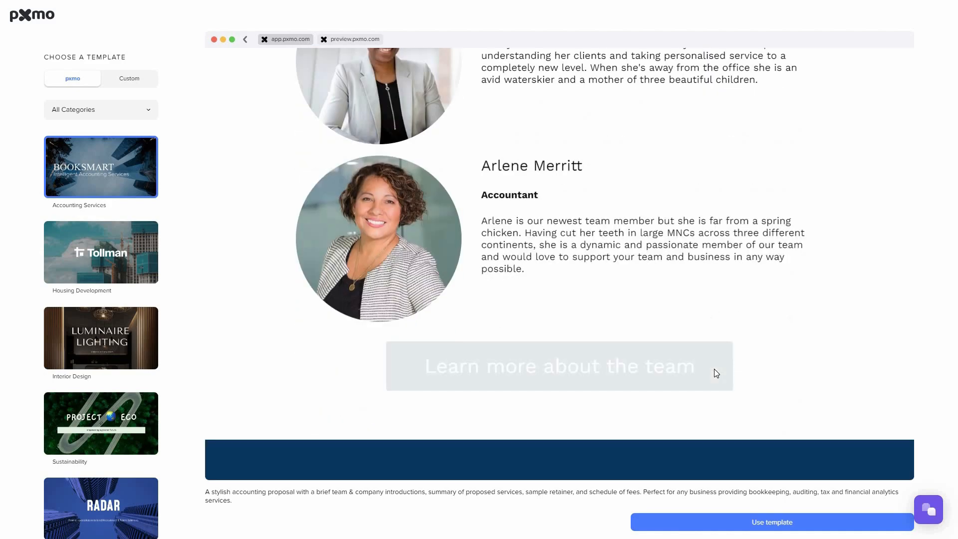
scroll(717, 373, down, 5)
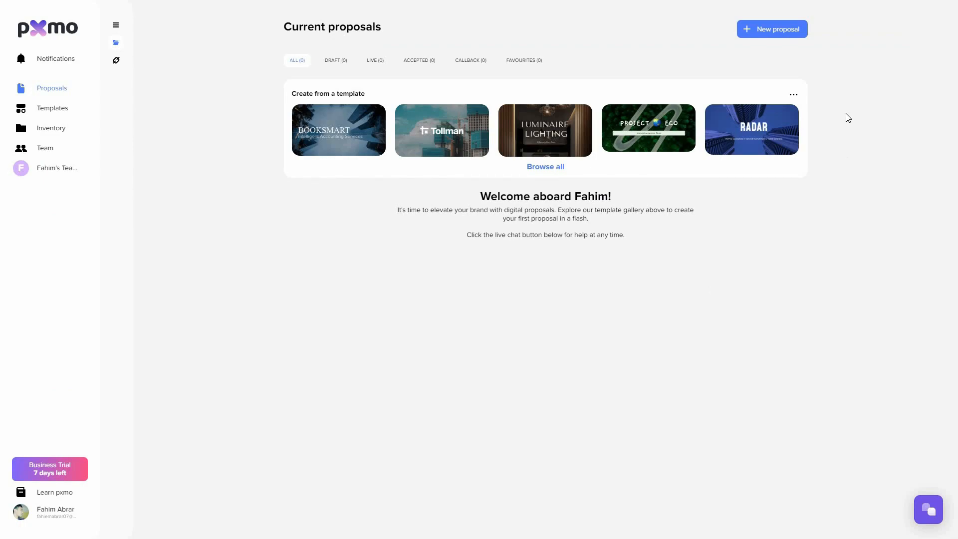
Create a blank proposal, check its mobile view and return to the desktop view
click(769, 30)
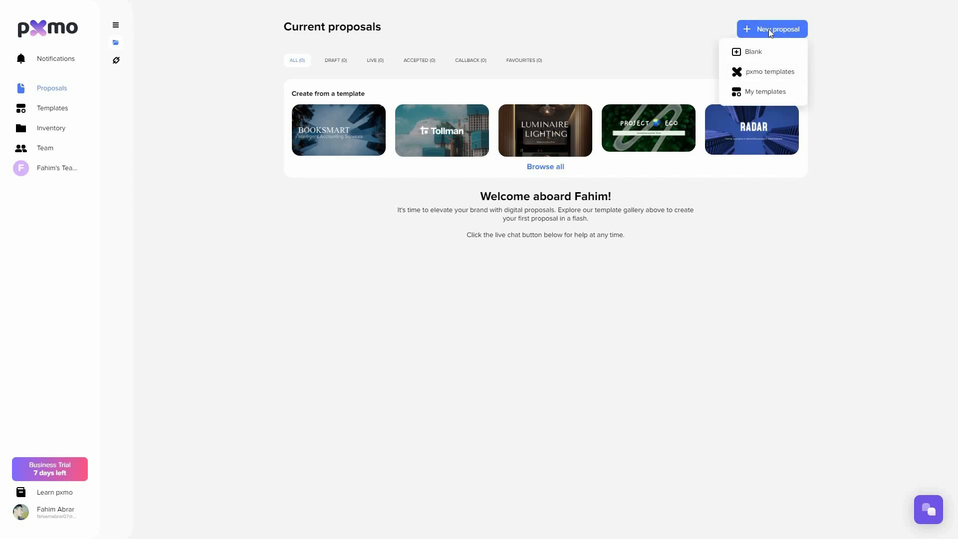
click(763, 54)
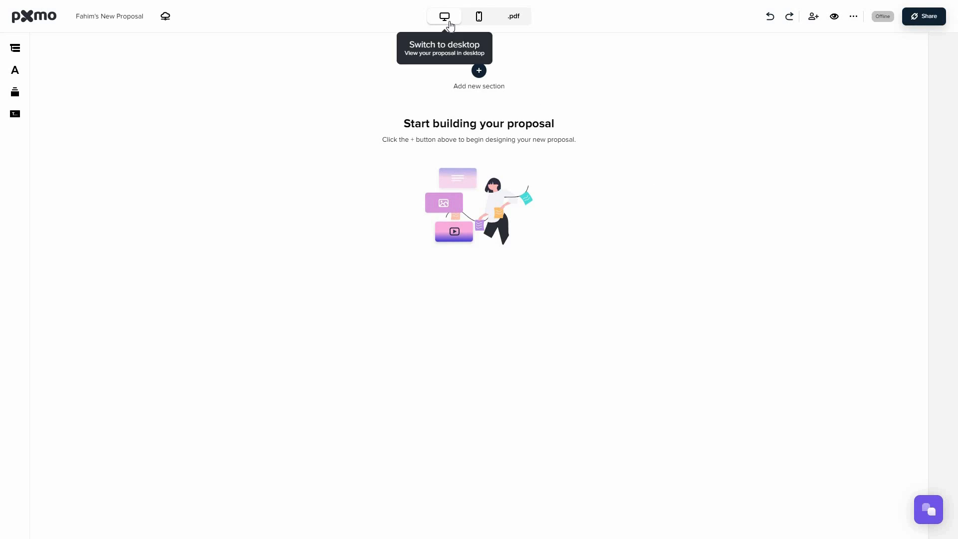
click(478, 22)
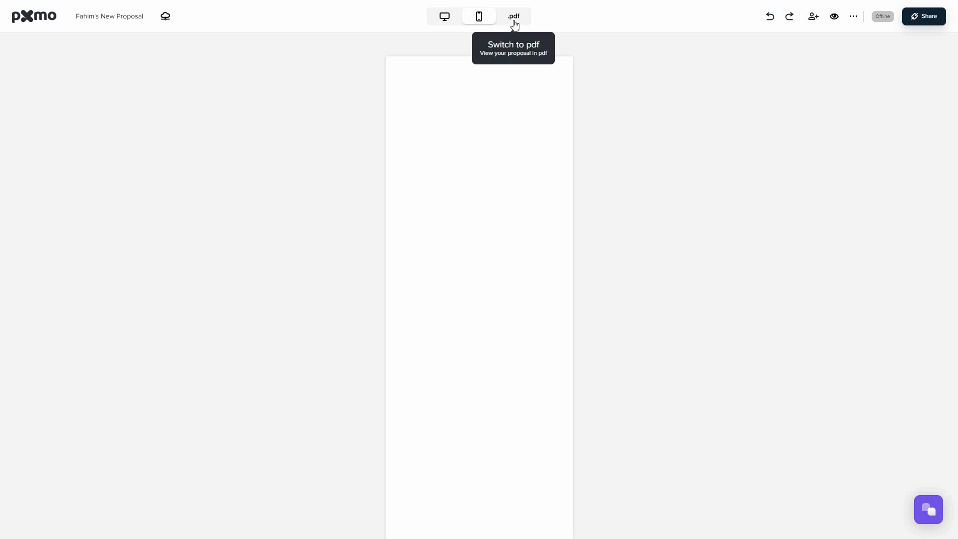
click(445, 20)
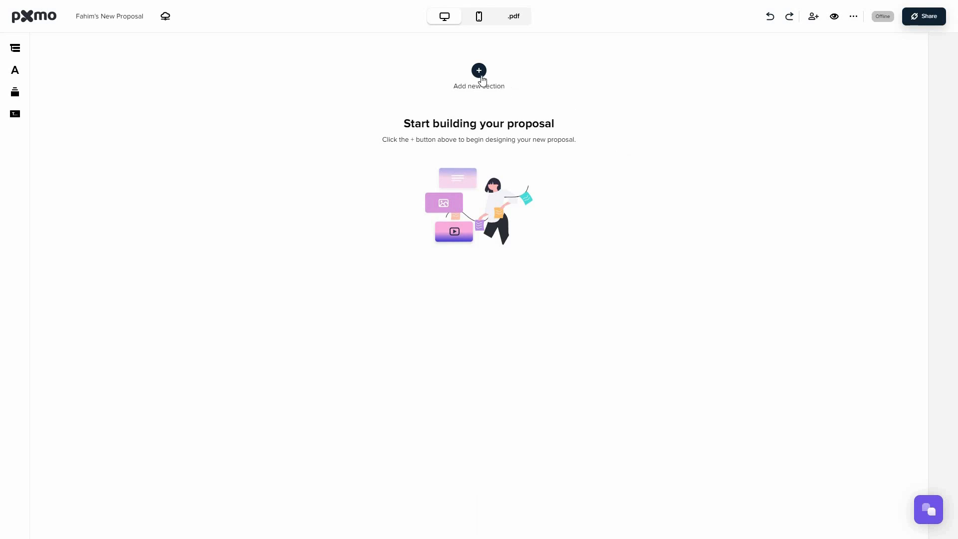
Add a text section to the proposal and replace "headline" with "note" in its heading
click(464, 75)
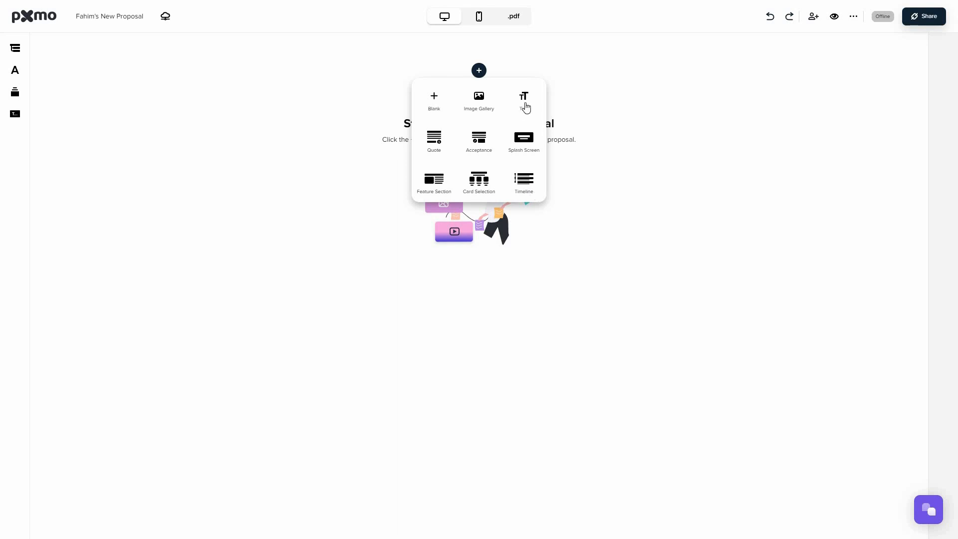
click(523, 100)
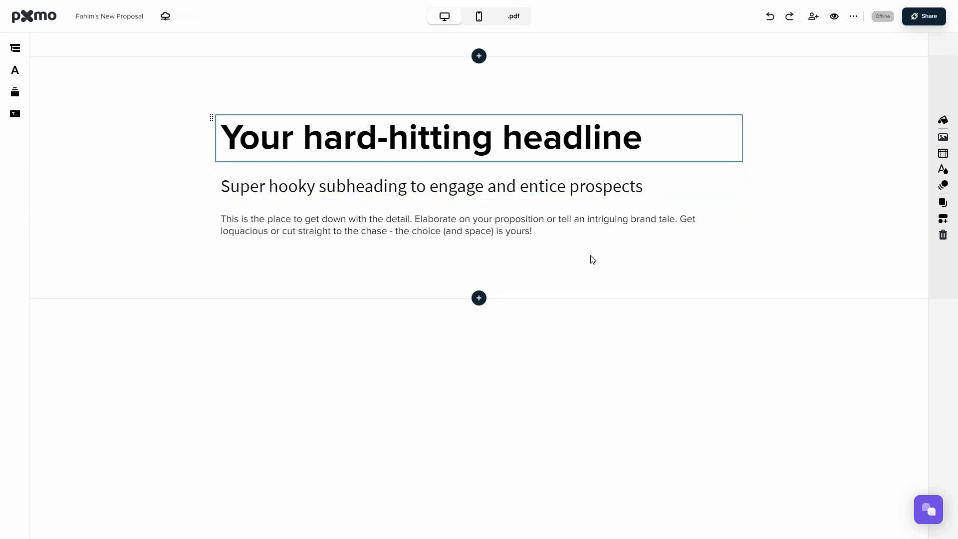
click(452, 144)
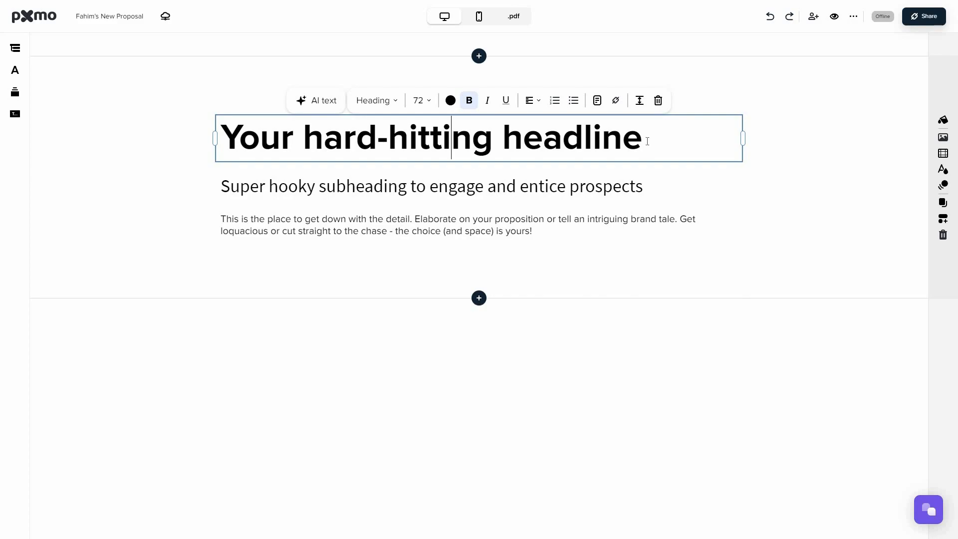
drag(645, 141, 522, 159)
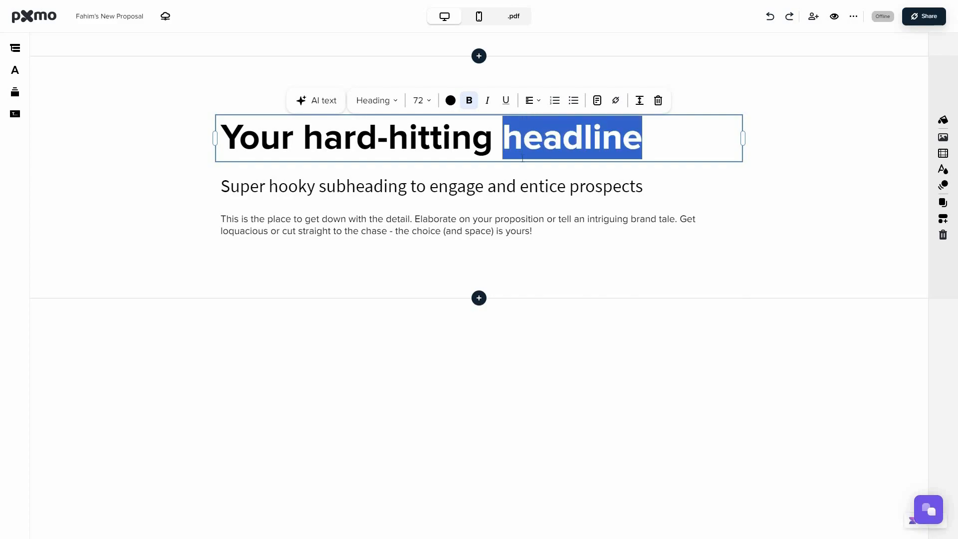
key(BackSpace)
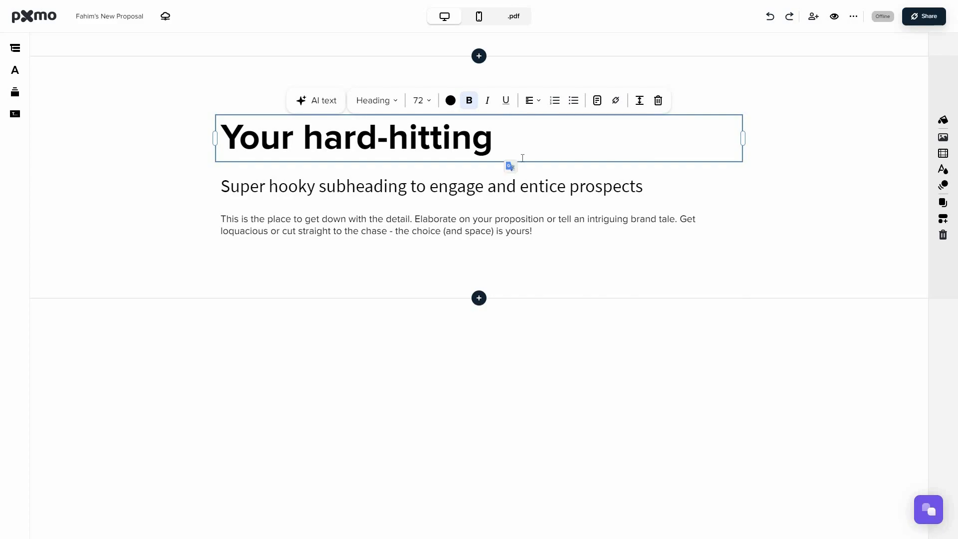
text(note)
Examine the AI text options for the subheading, including the text generation prompt, and dismiss it without generating anything
click(439, 185)
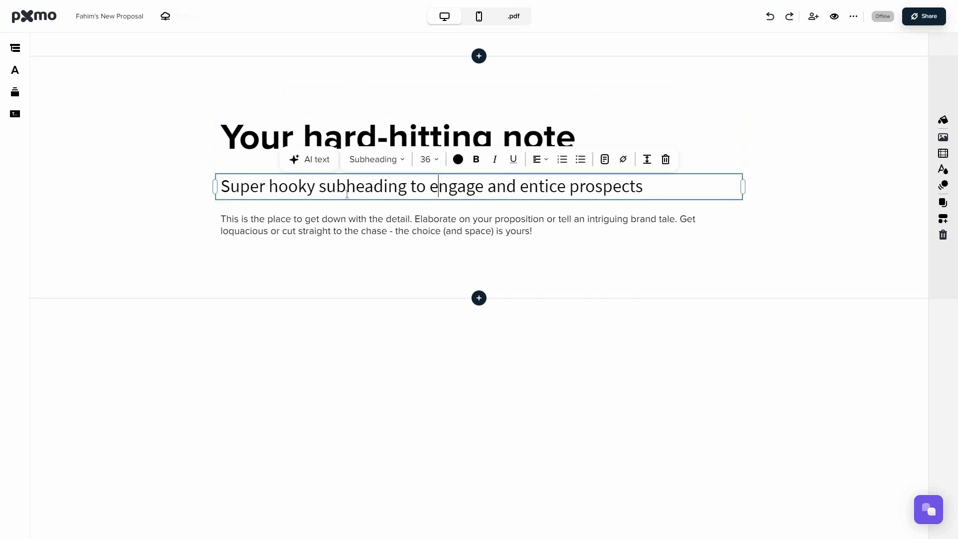
click(384, 172)
click(319, 162)
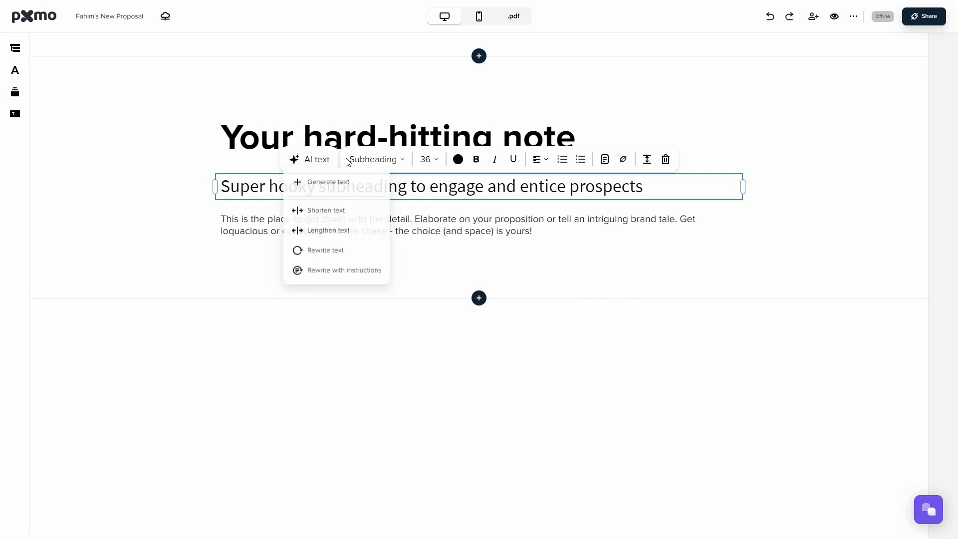
click(343, 186)
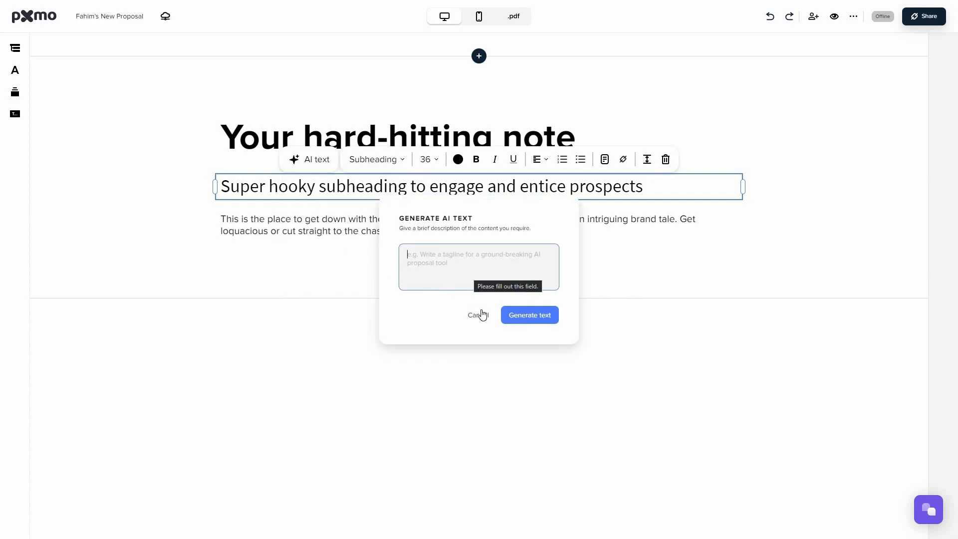
click(225, 186)
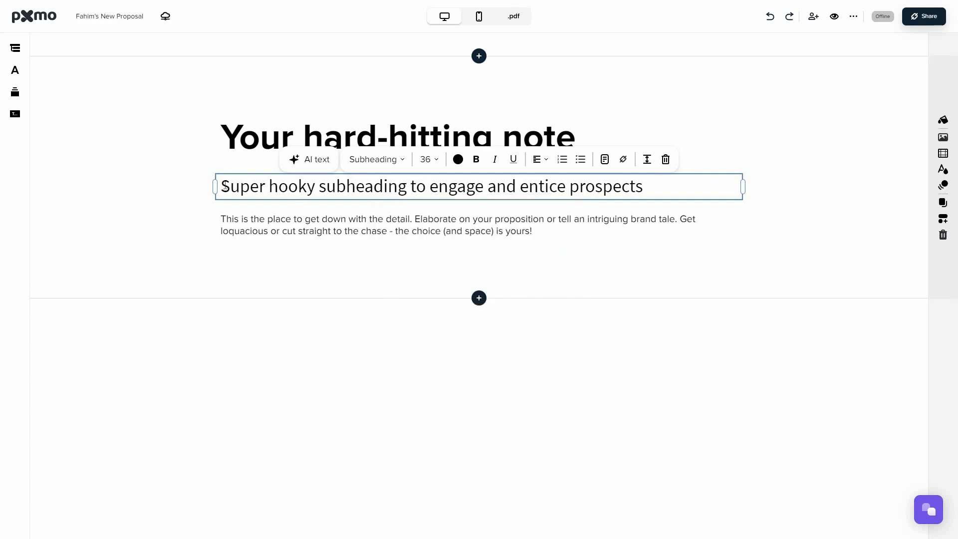
Select the whole subheading text, examine the AI options for rewriting, shortening and lengthening it, and dismiss them without applying any
key(shift+Right)
key(shift+Right)
key(shift+Right)
key(shift+Right)
key(shift+Right)
key(shift+Right)
key(shift+Right)
key(shift+Right)
key(shift+Right)
key(shift+Right)
key(shift+Right)
key(shift+Right)
key(shift+Right)
key(shift+Right)
key(shift+Right)
key(shift+Right)
key(shift+Right)
key(shift+Right)
key(shift+Right)
key(shift+Right)
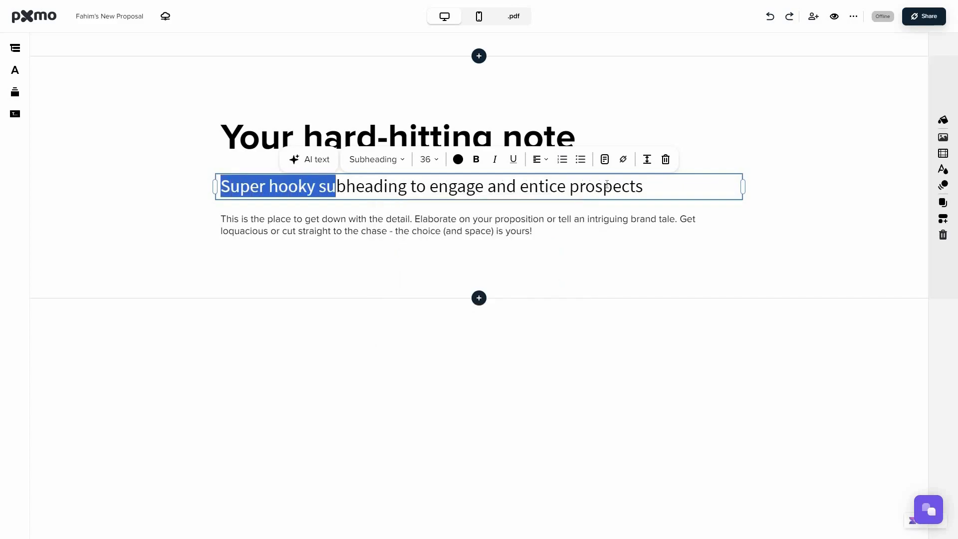
click(317, 162)
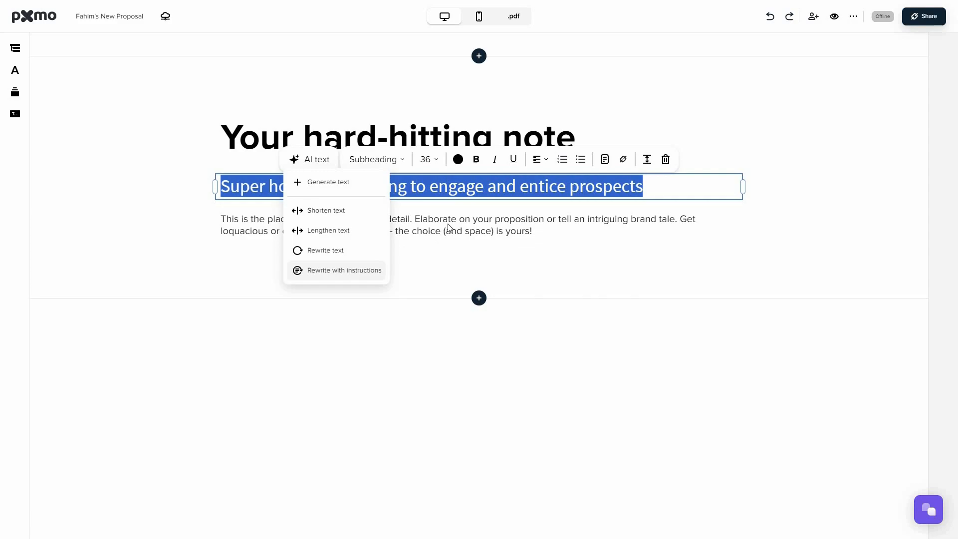
click(492, 249)
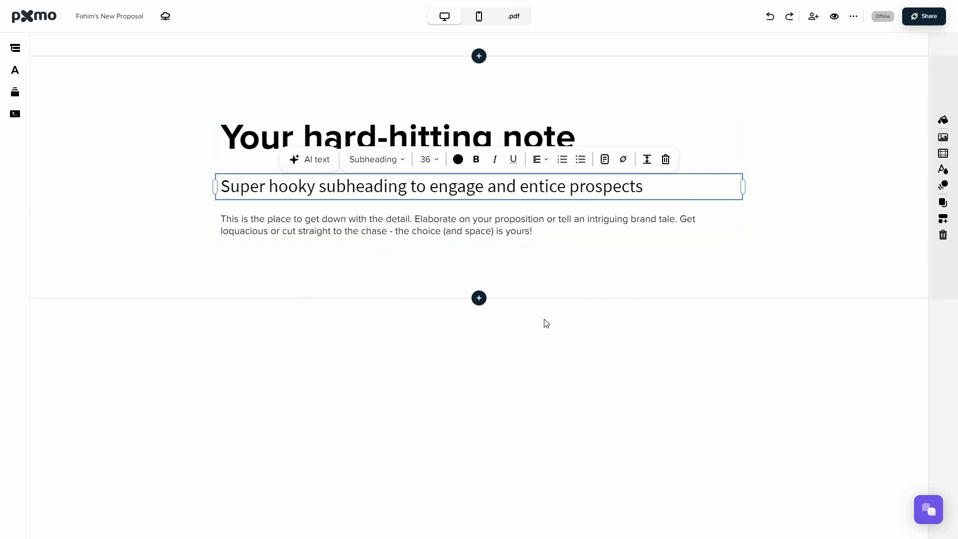
Add a quote section below the text section and look through its two pricing tables and the total
click(478, 298)
click(453, 359)
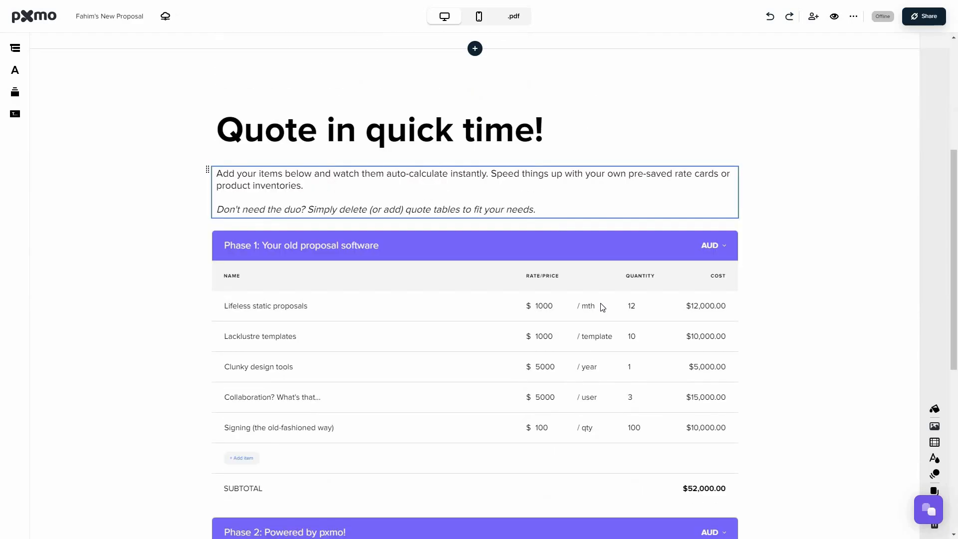
scroll(492, 314, down, 1)
click(460, 300)
scroll(461, 298, down, 1)
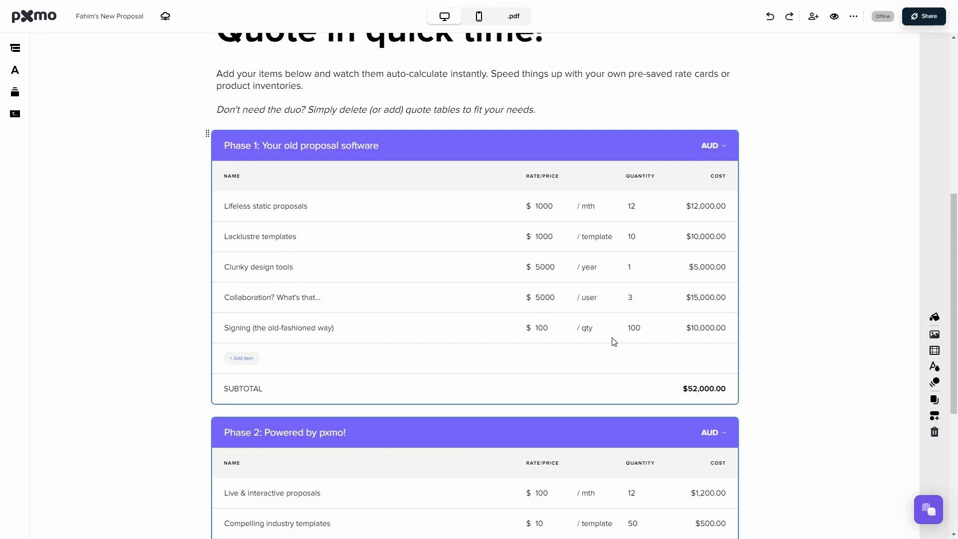
scroll(351, 324, up, 1)
scroll(716, 344, down, 2)
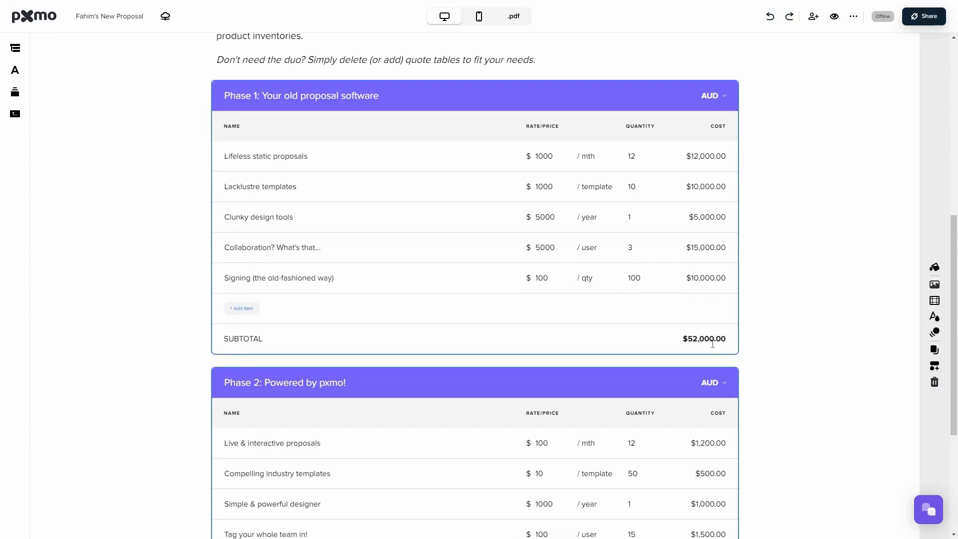
scroll(380, 352, down, 3)
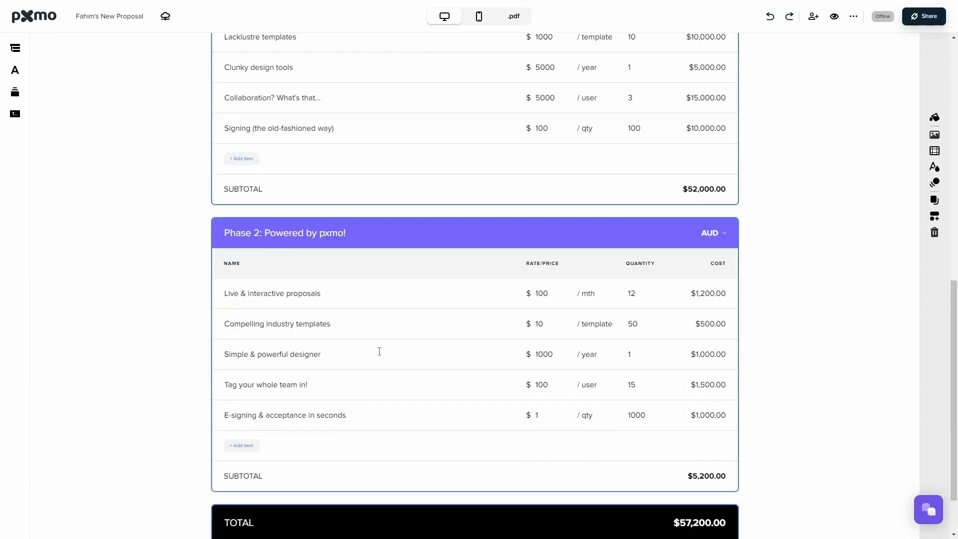
scroll(378, 353, up, 3)
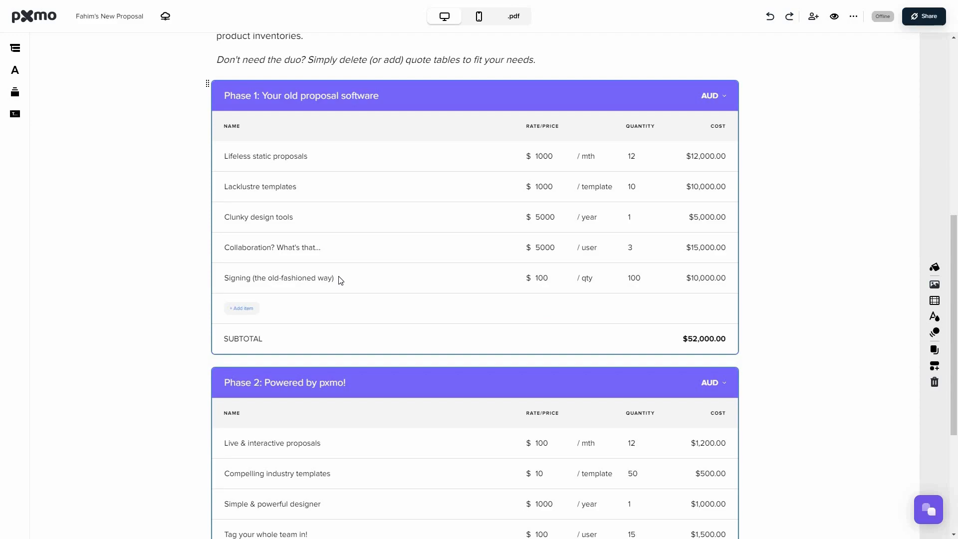
scroll(341, 281, down, 2)
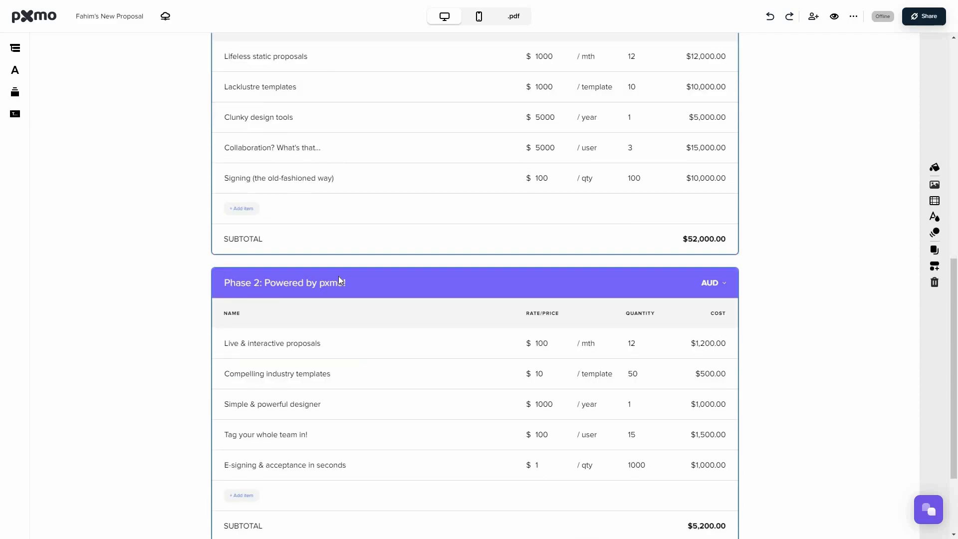
scroll(434, 387, down, 3)
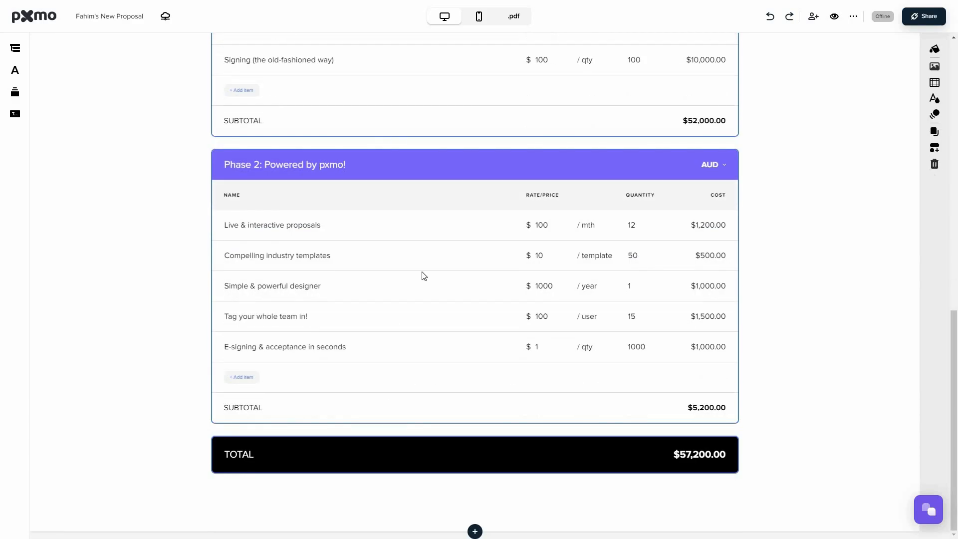
scroll(424, 276, up, 2)
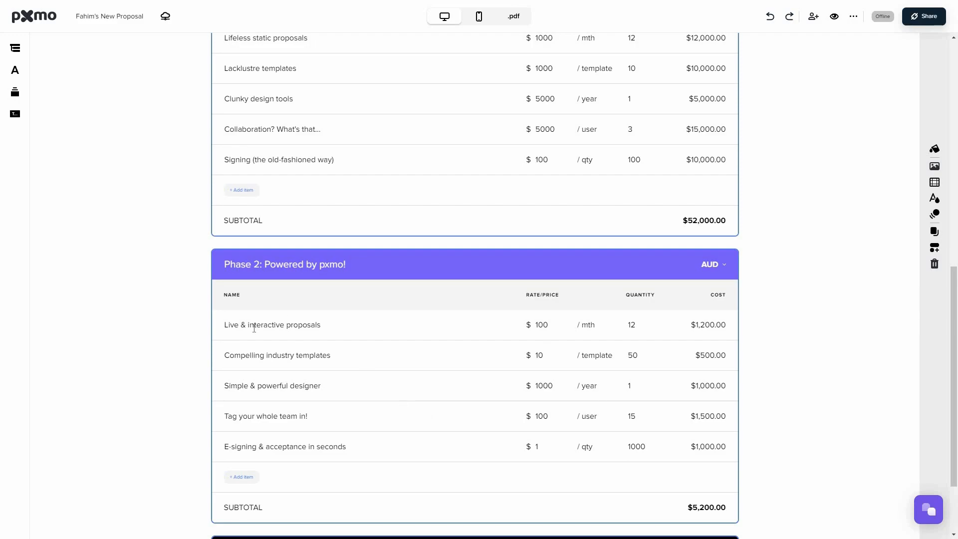
Delete the "Live & interactive proposals" item from the Phase 2 pricing table
click(292, 323)
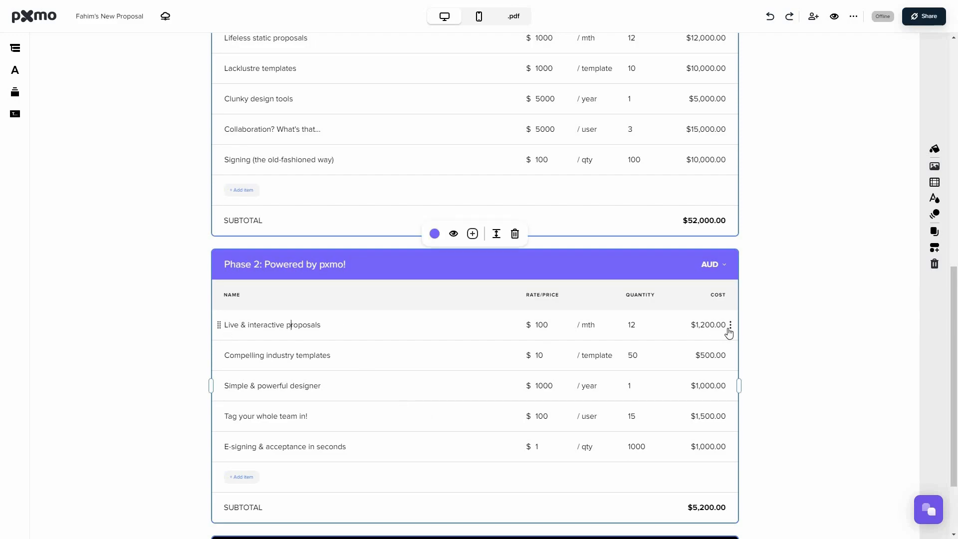
click(730, 325)
click(712, 364)
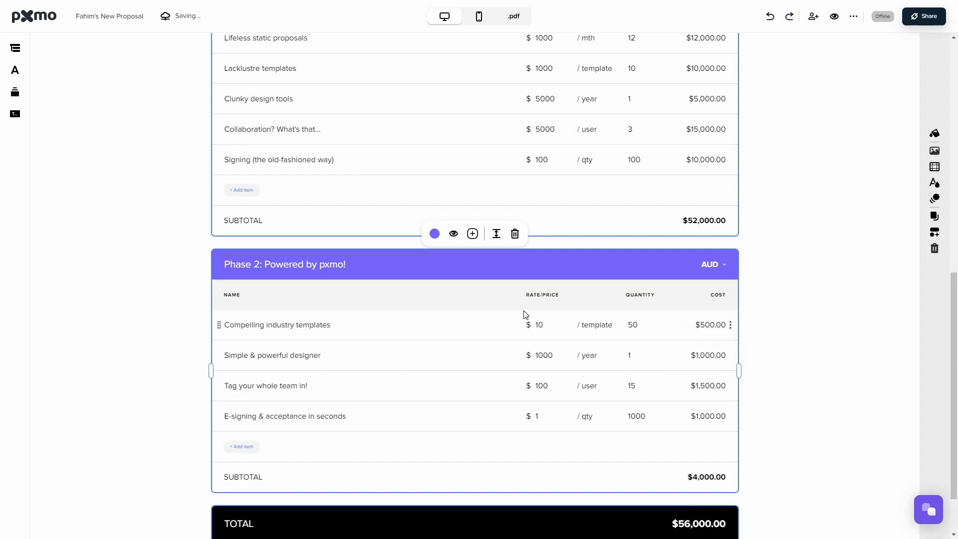
Check the options for adding an item to the Phase 2 table, dismiss them, and look over the rest of the quote section
click(247, 446)
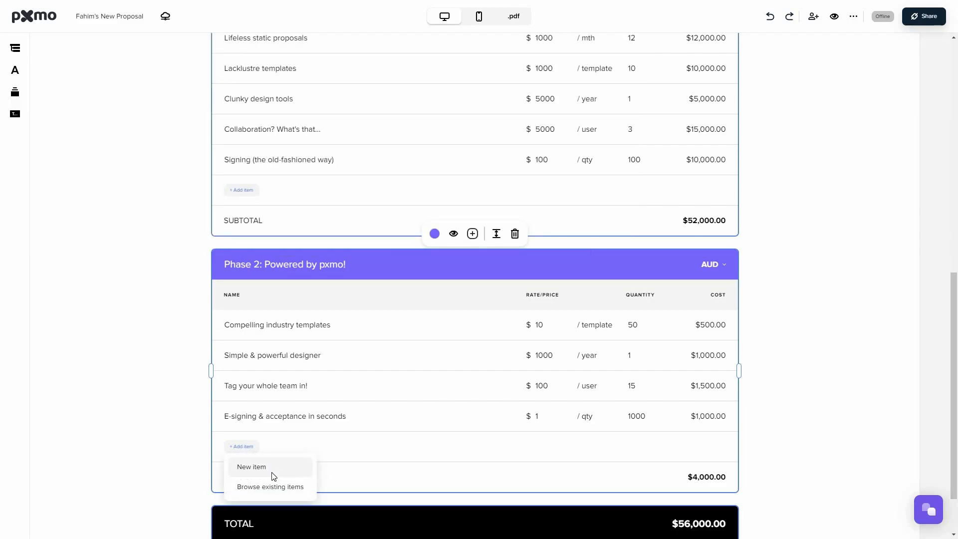
click(720, 265)
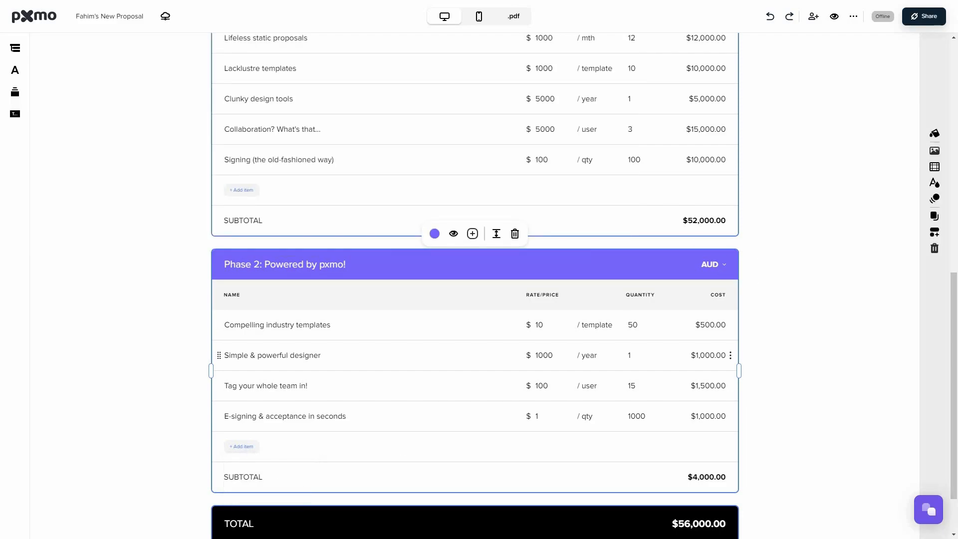
scroll(677, 368, down, 4)
scroll(714, 325, down, 1)
click(434, 237)
scroll(737, 332, down, 1)
scroll(727, 329, up, 5)
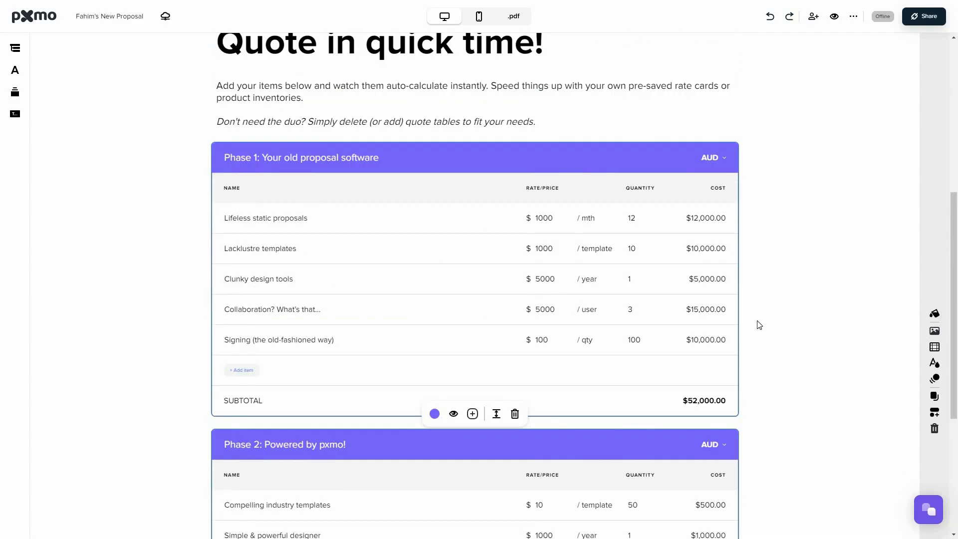
scroll(759, 324, up, 5)
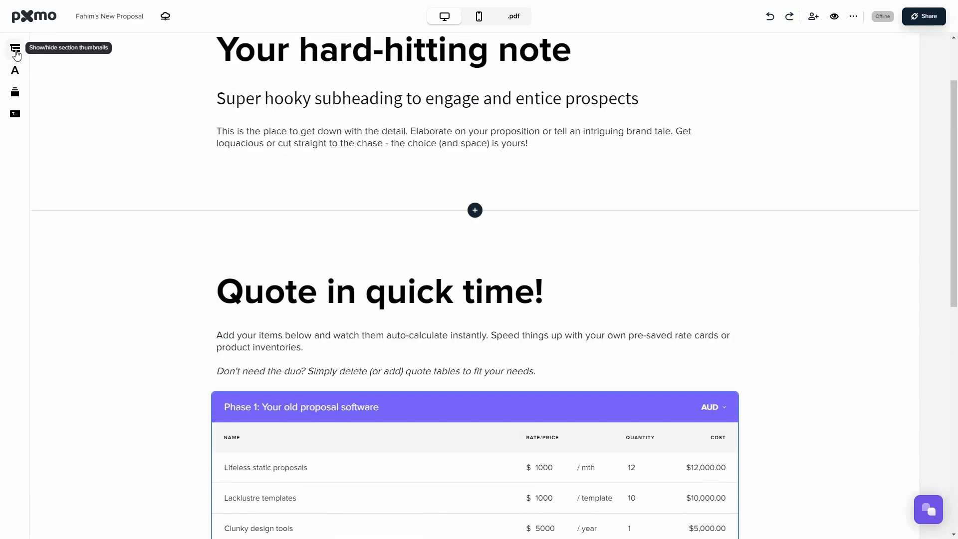
Show the proposal overview with section thumbnails and compare it with the text section's heading and body
click(16, 50)
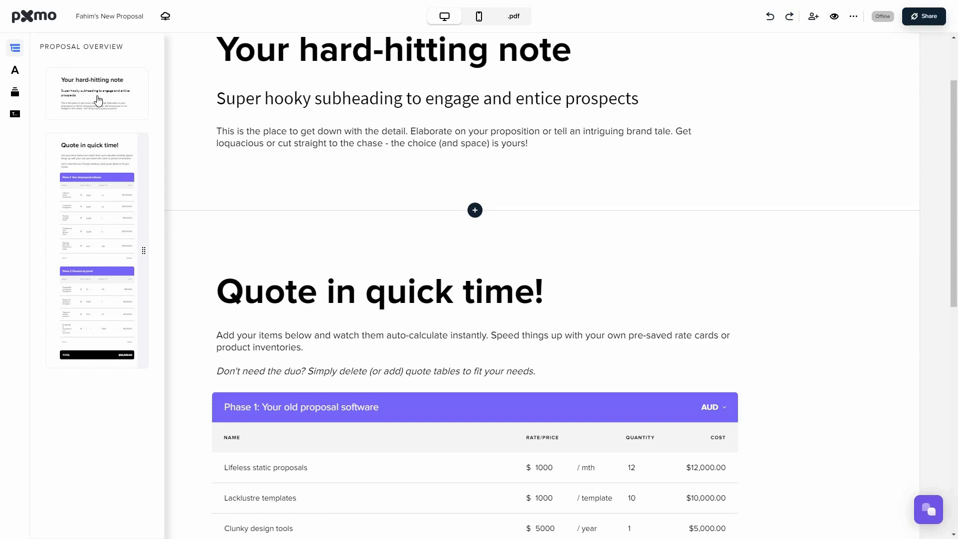
click(464, 52)
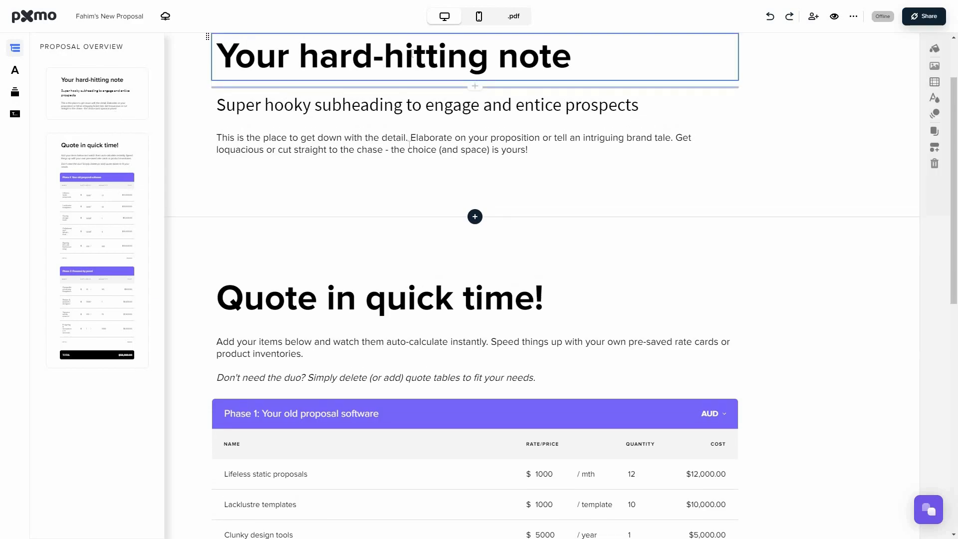
click(523, 137)
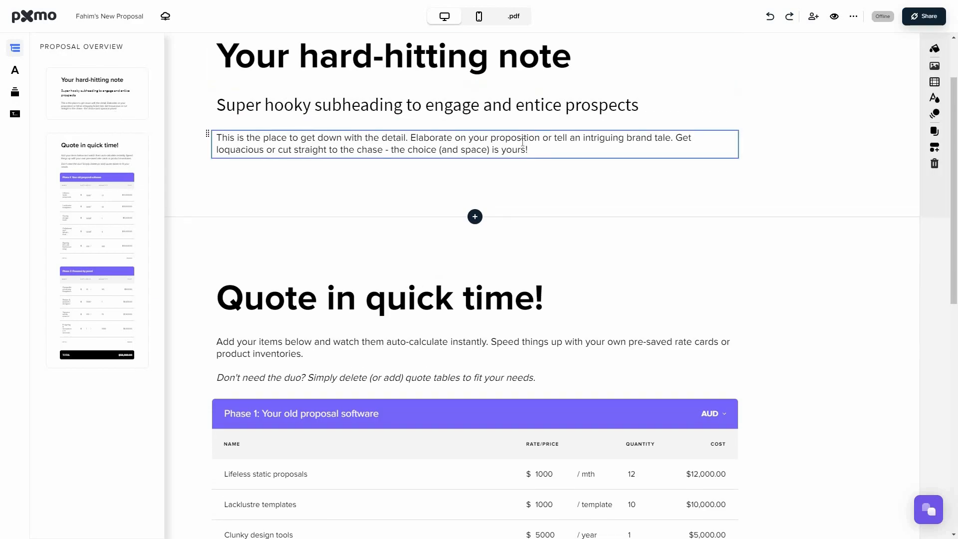
Look over the proposal's custom heading, subheading and body font choices and set the heading font to Barlow
click(15, 72)
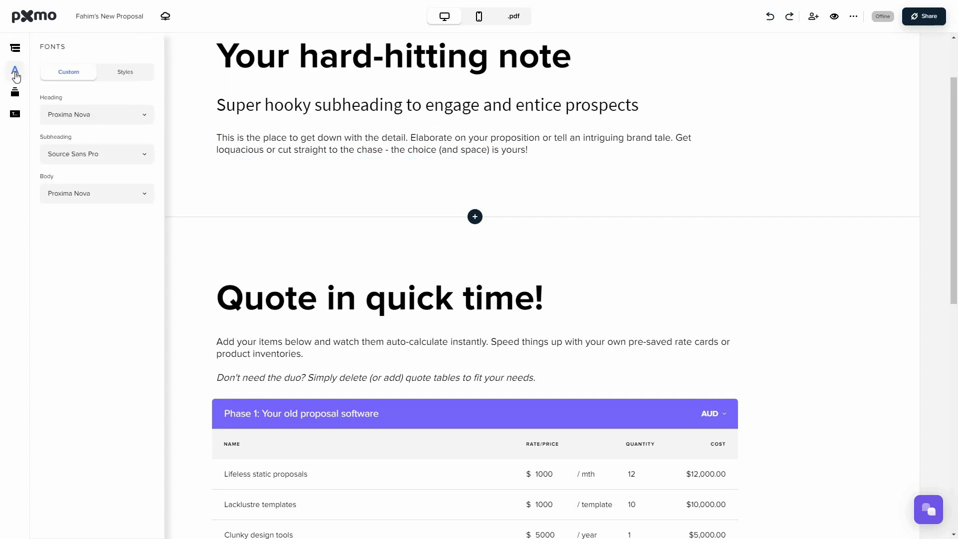
click(77, 120)
click(65, 155)
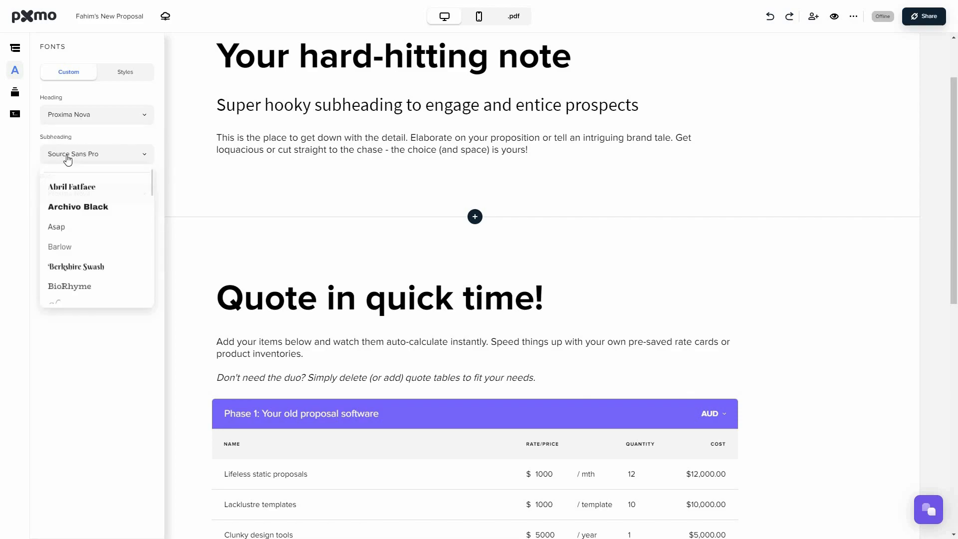
click(75, 194)
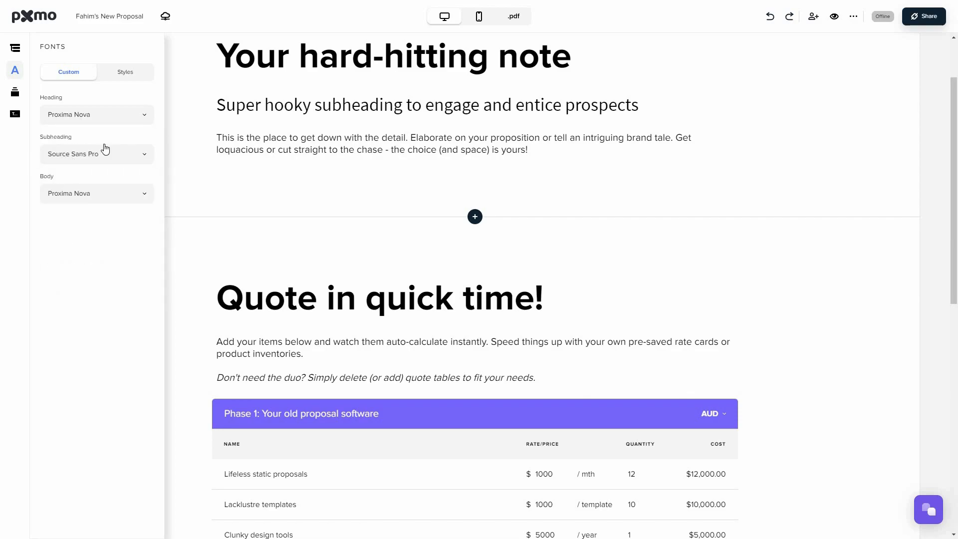
click(98, 117)
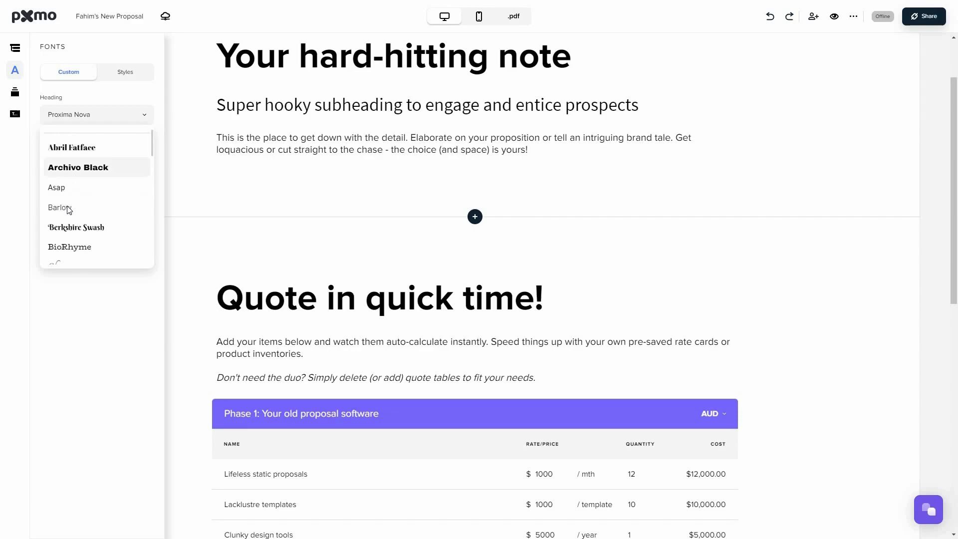
click(69, 209)
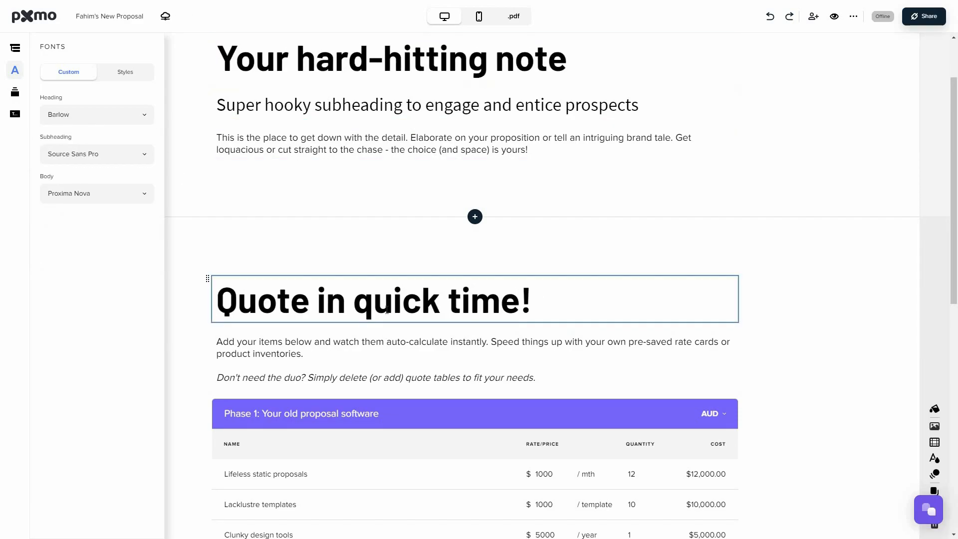
Look through the proposal's font styles, section templates and variables
click(125, 72)
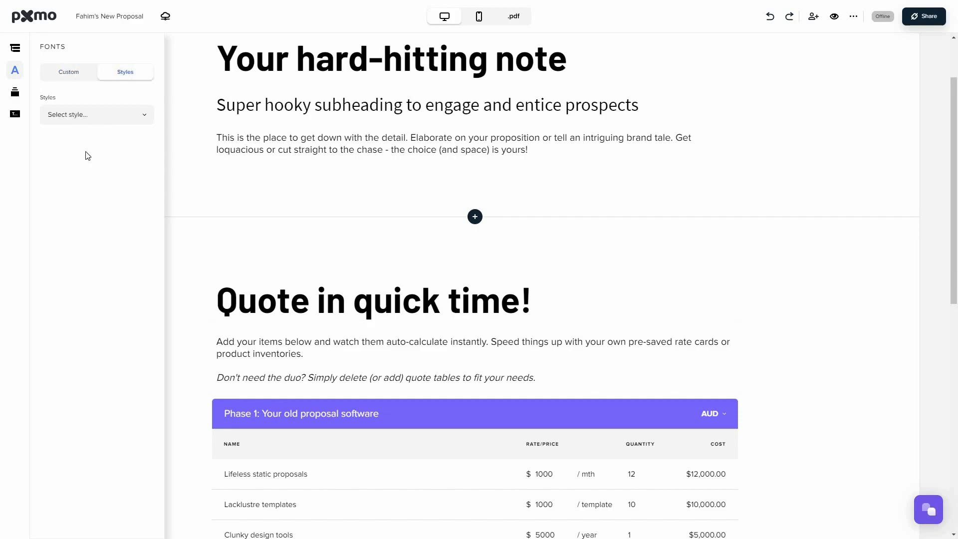
click(95, 114)
click(14, 90)
click(15, 97)
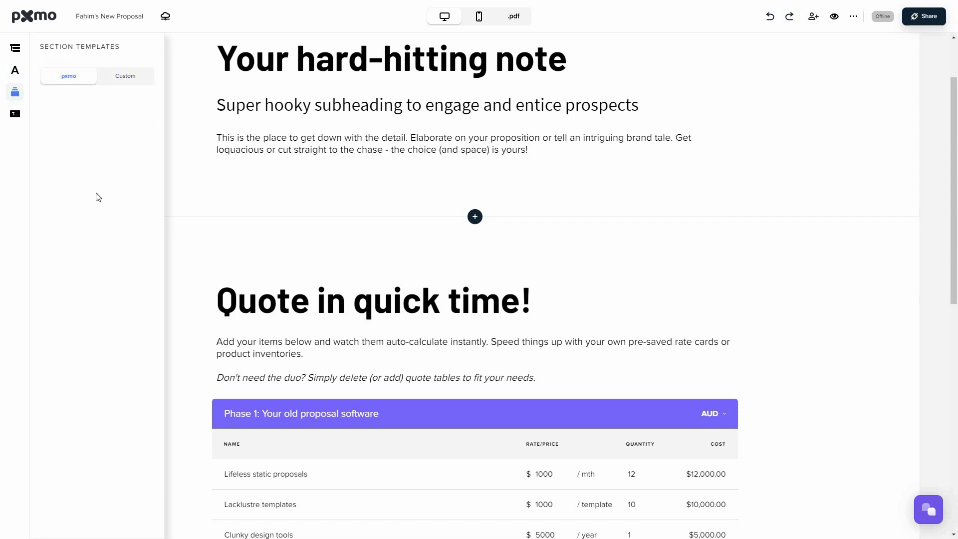
click(15, 114)
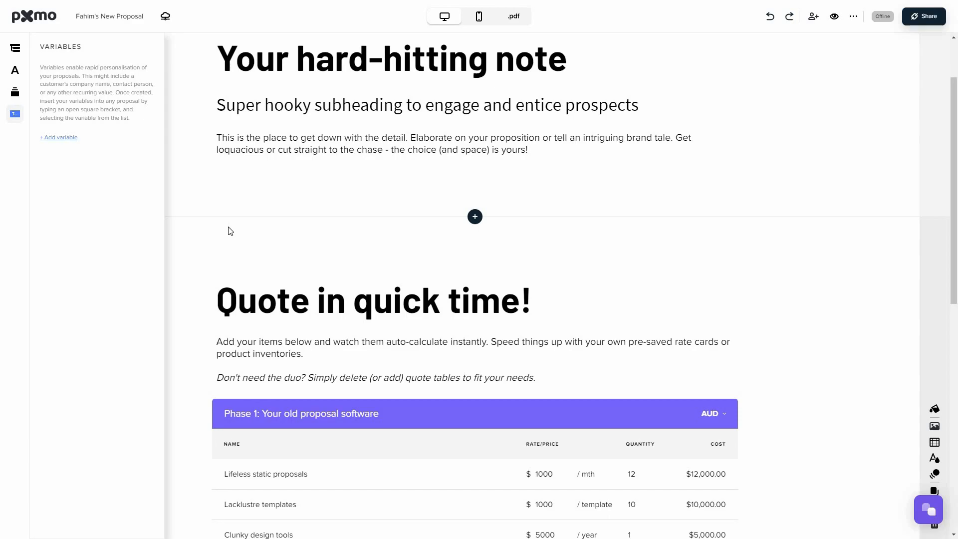
Browse the themes available for the quote section, from Default to Energetic, without applying any
scroll(910, 317, down, 4)
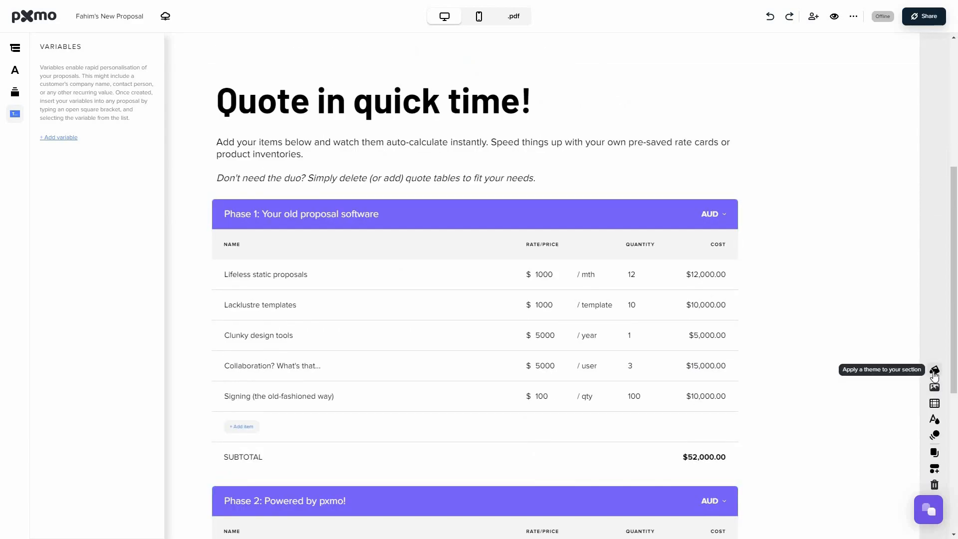
click(539, 118)
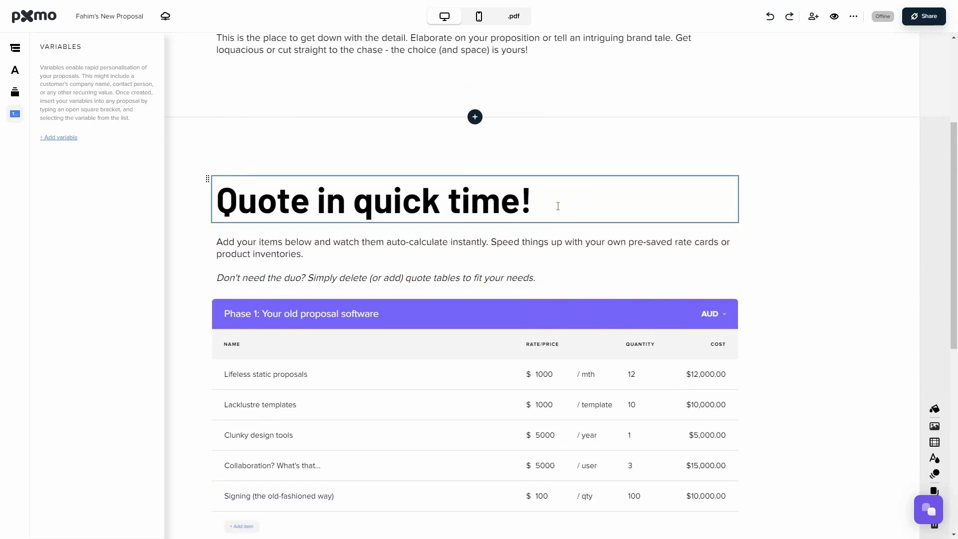
click(931, 412)
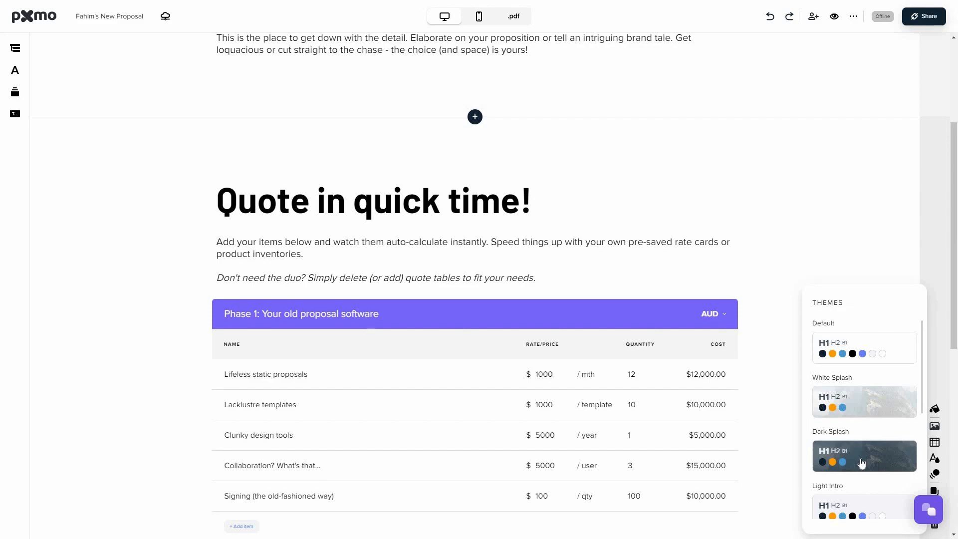
scroll(861, 466, down, 5)
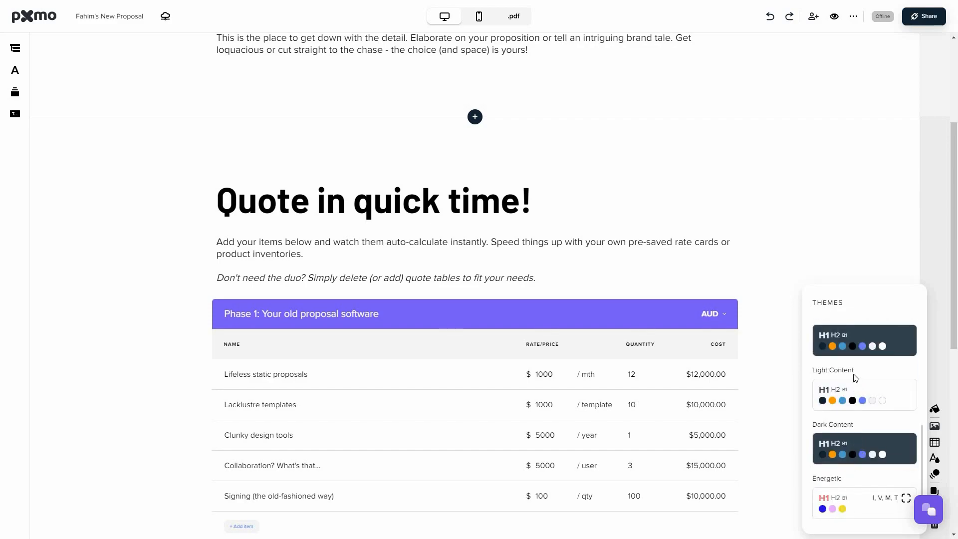
scroll(865, 409, up, 3)
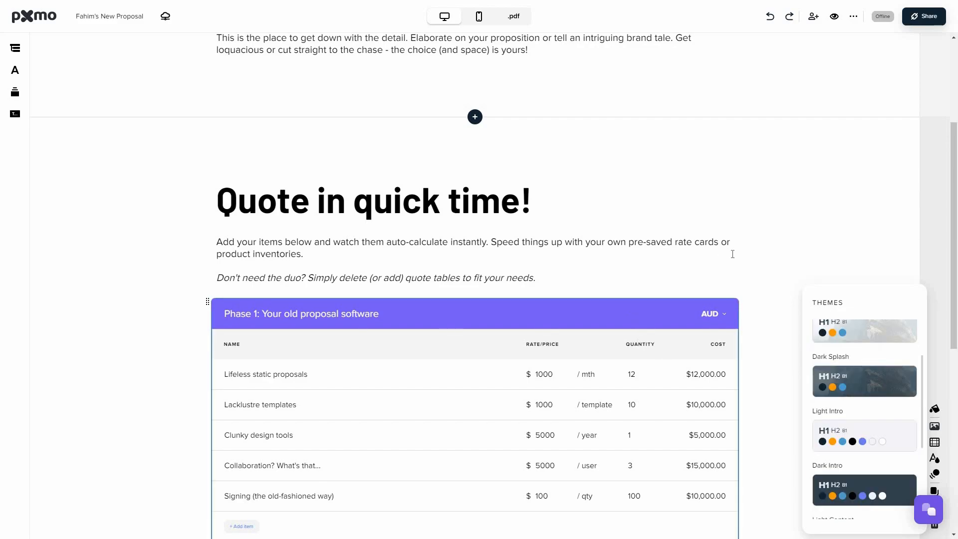
Set the quote section's background to the Unsplash photo of a river running through a green valley
click(935, 430)
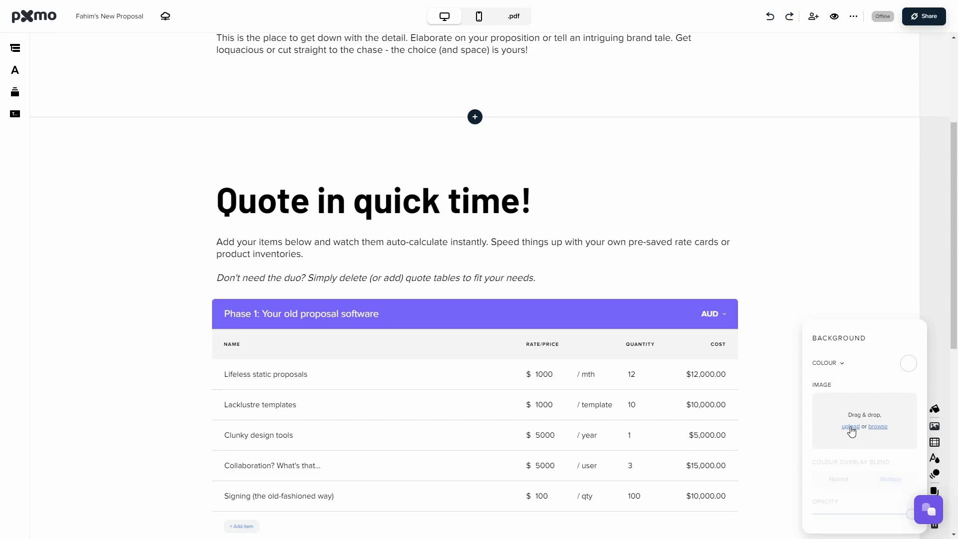
click(877, 427)
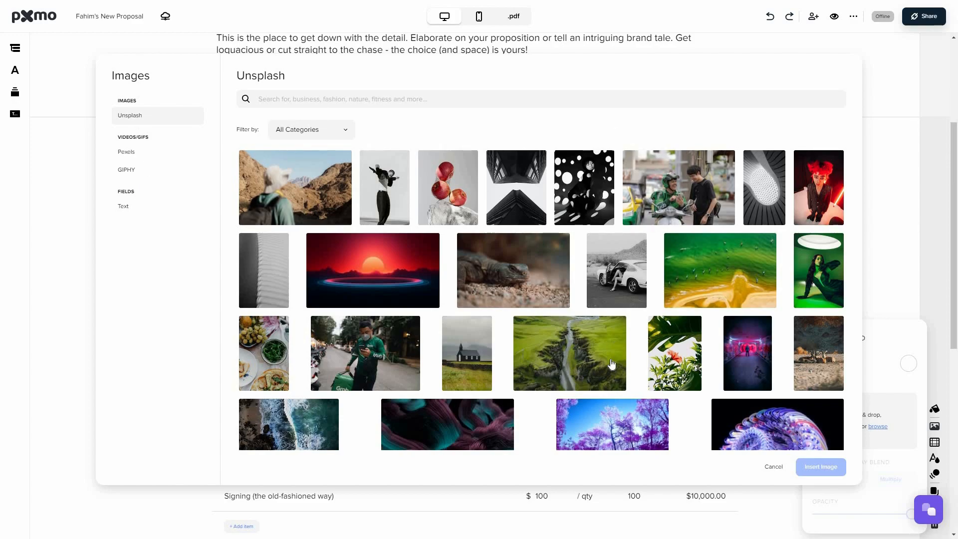
scroll(590, 314, down, 1)
click(590, 314)
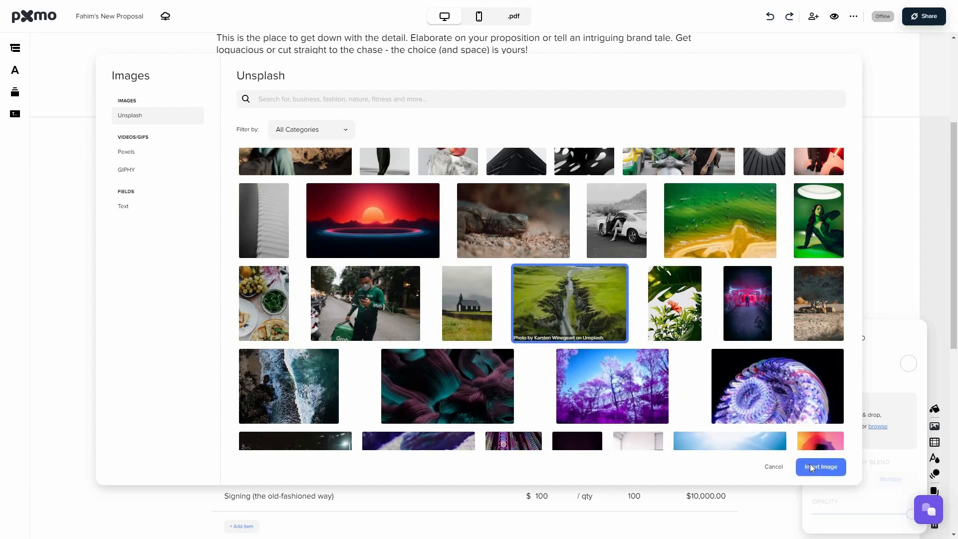
click(811, 468)
scroll(653, 299, up, 3)
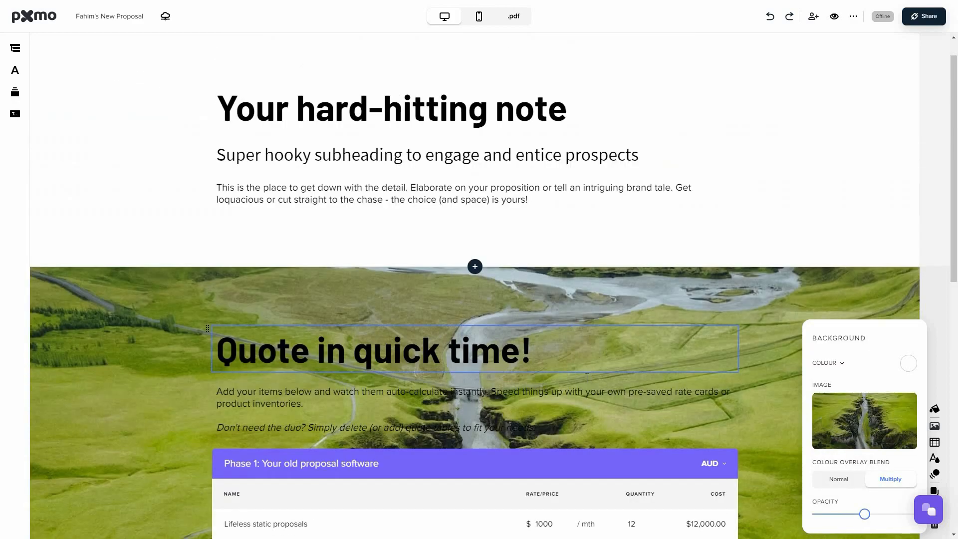
scroll(653, 300, down, 4)
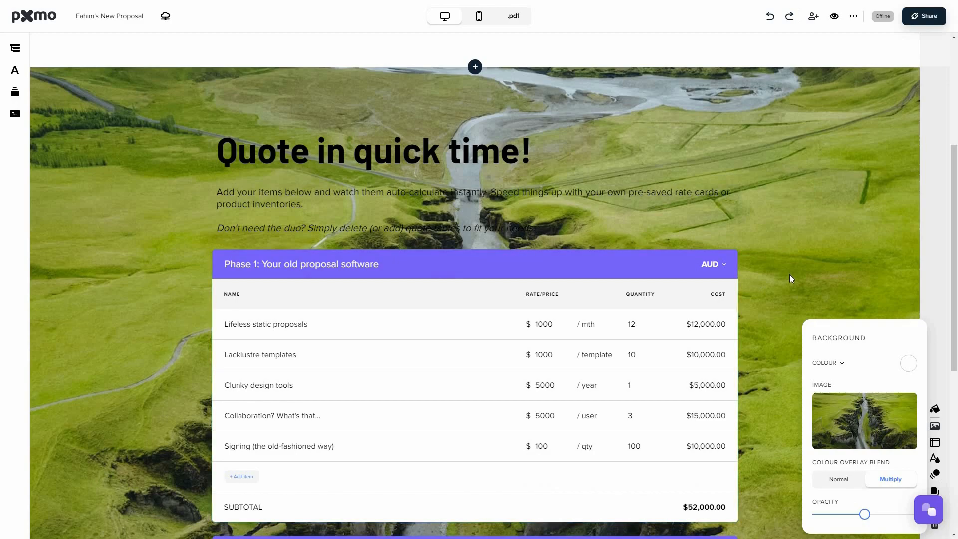
Look over the quote section's margin, text and animation settings and its appearance with the background image
click(934, 444)
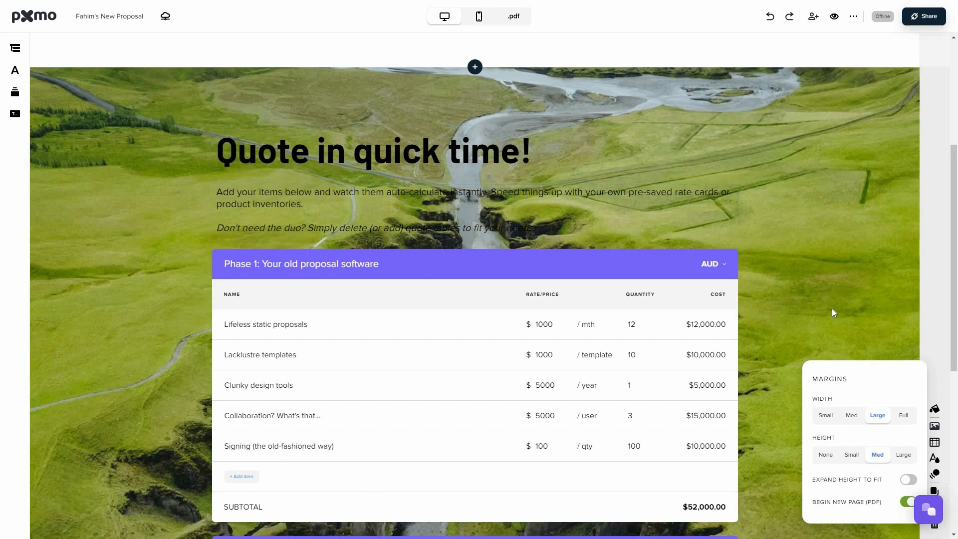
click(935, 459)
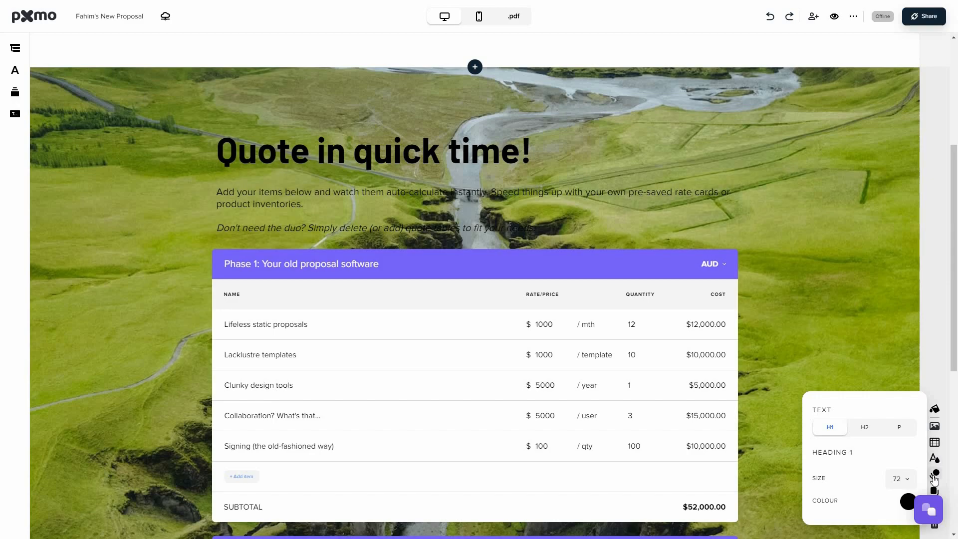
click(934, 476)
scroll(941, 459, down, 1)
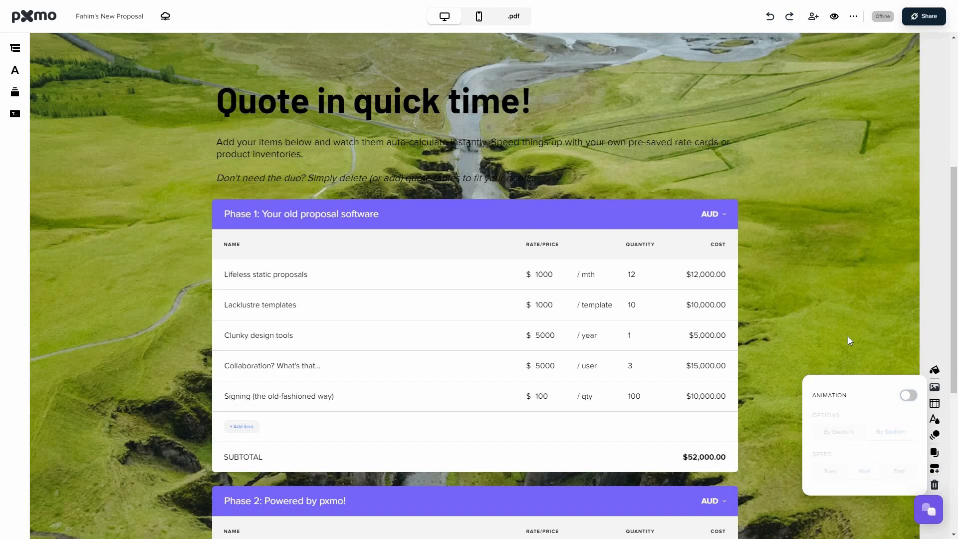
scroll(510, 323, up, 5)
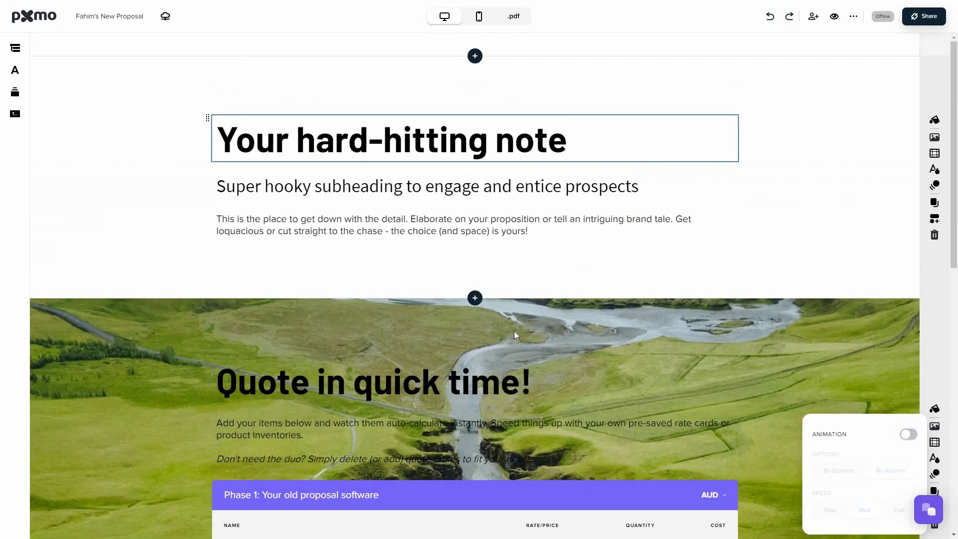
scroll(516, 359, down, 10)
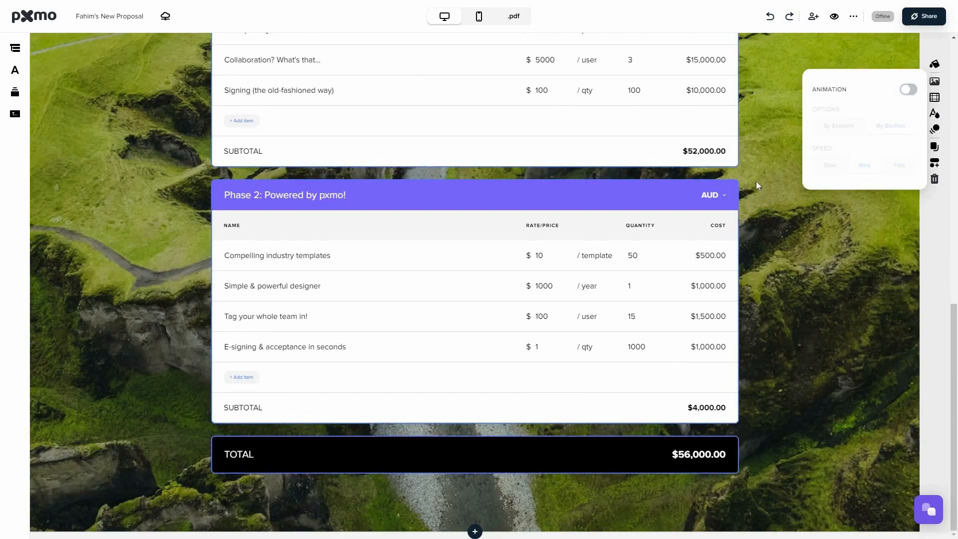
Preview the proposal's mobile layout, reading through the text section and the quote items
click(478, 17)
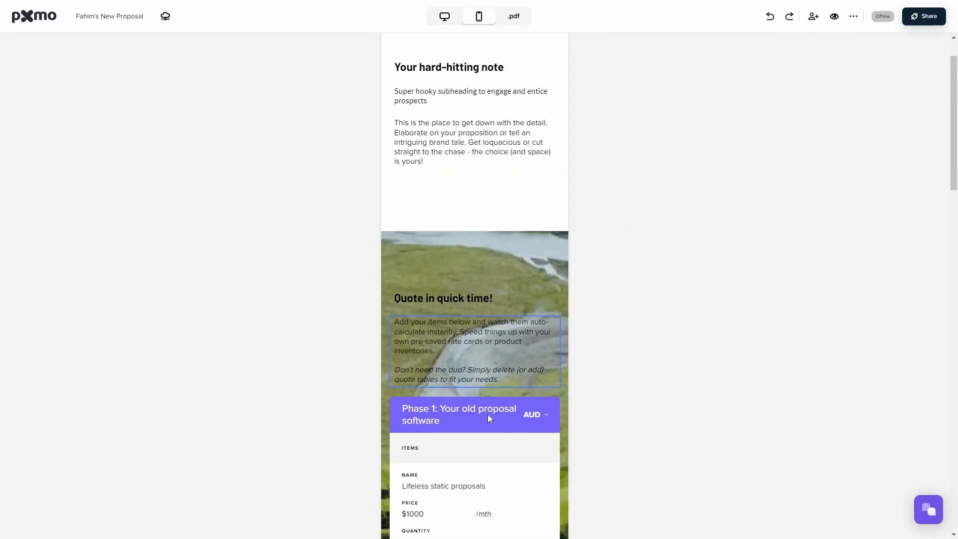
scroll(487, 414, down, 1)
scroll(486, 421, down, 10)
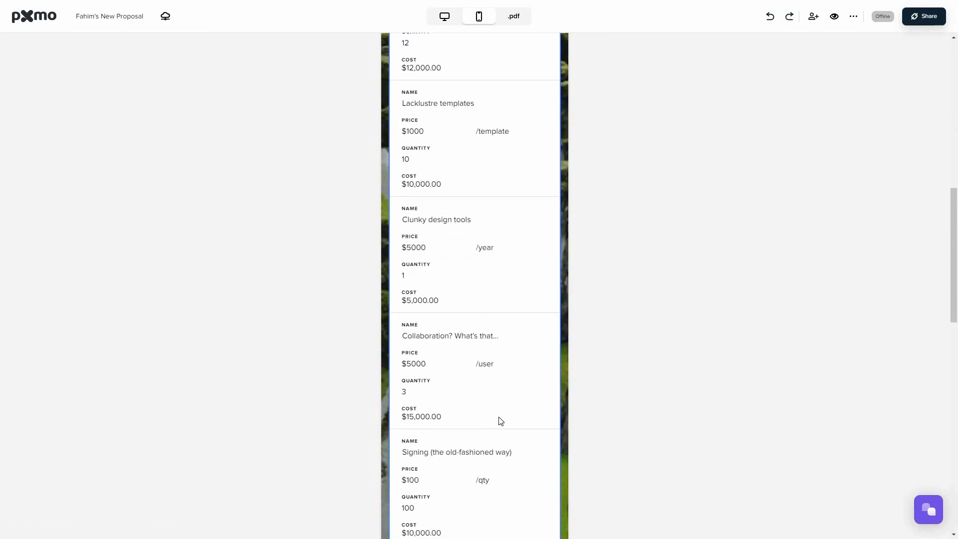
scroll(516, 418, down, 5)
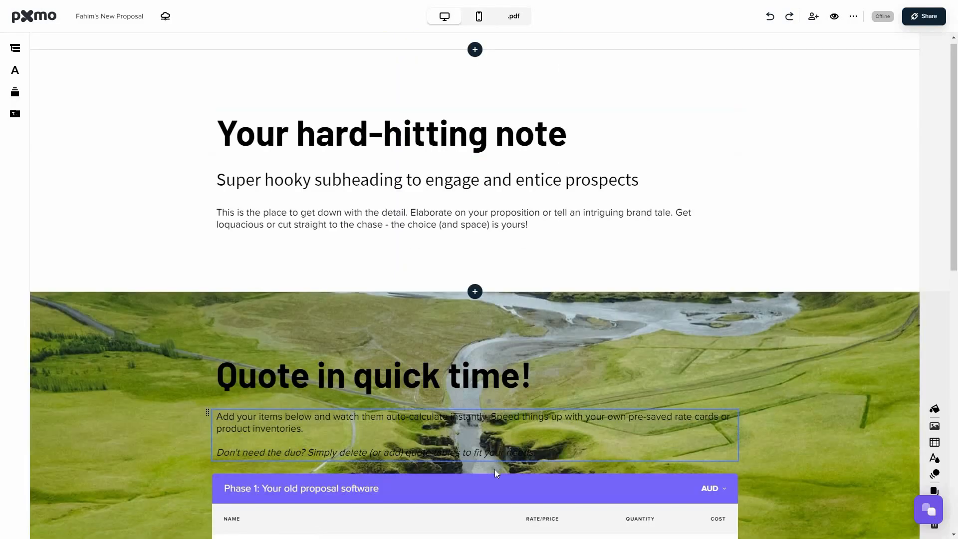
Add an Acceptance section below the quote section at the end of the proposal
scroll(495, 469, down, 15)
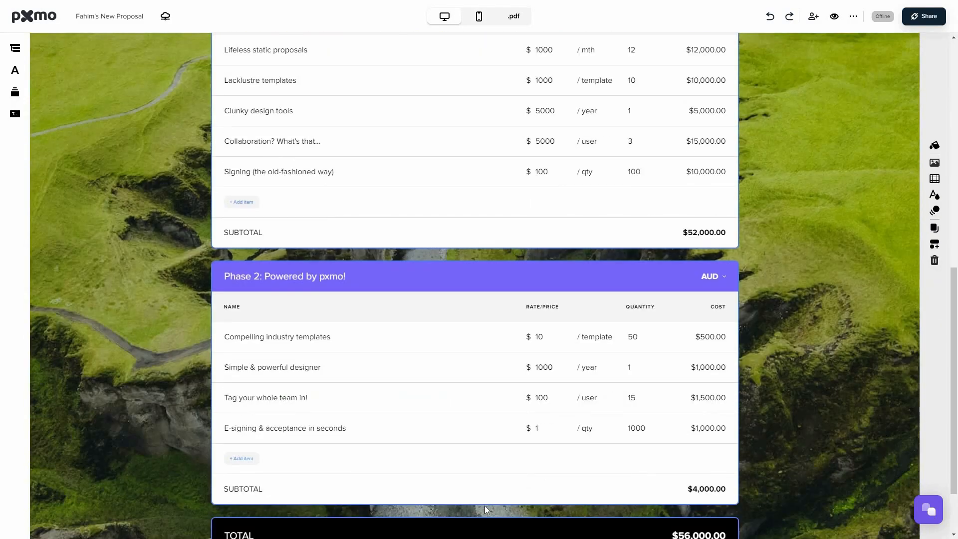
scroll(484, 505, down, 2)
click(474, 531)
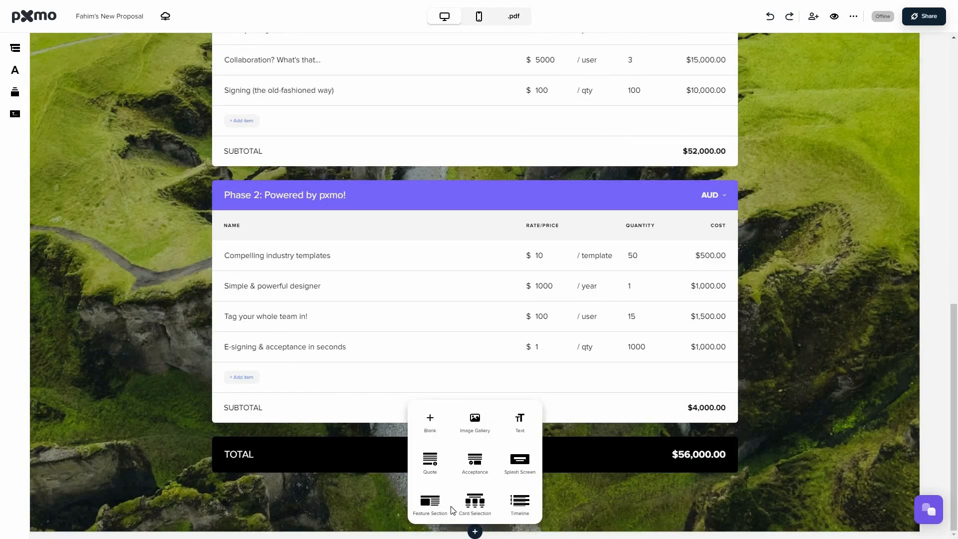
click(481, 463)
scroll(545, 451, down, 1)
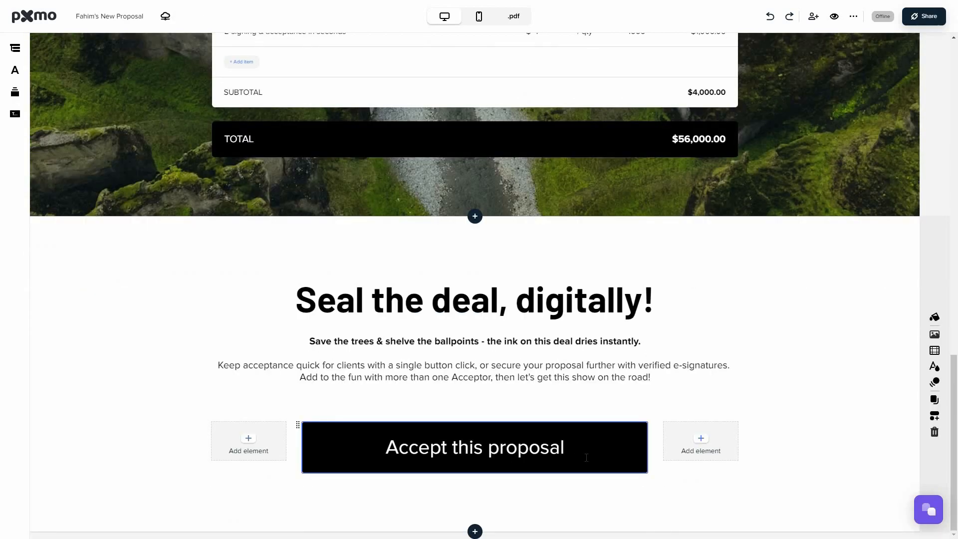
Look over the element types that can be added beside the acceptance button, without adding any
click(248, 440)
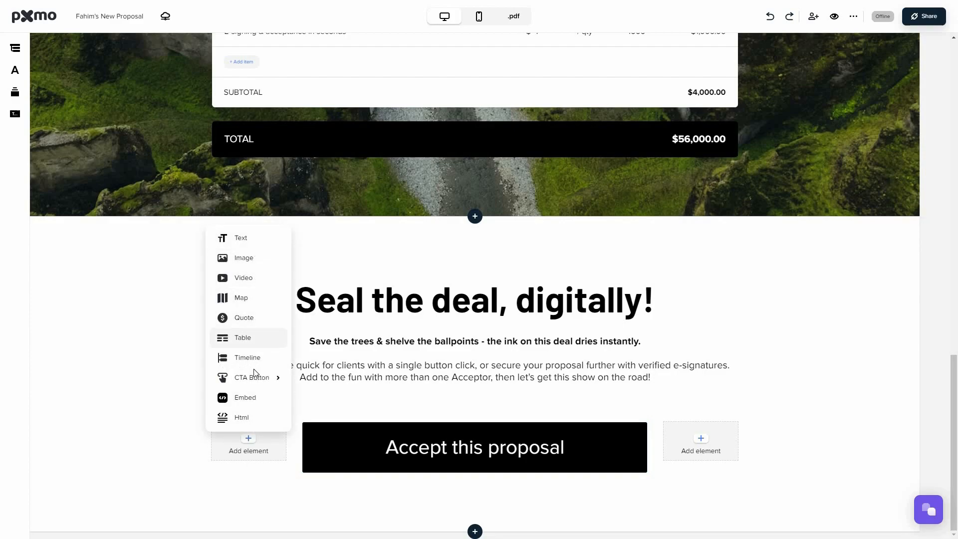
mouse_move(254, 378)
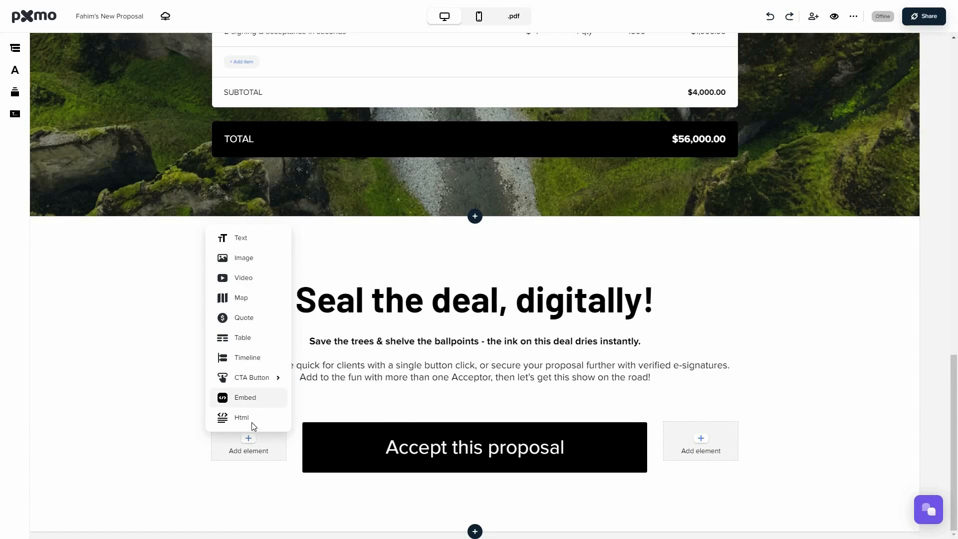
click(496, 437)
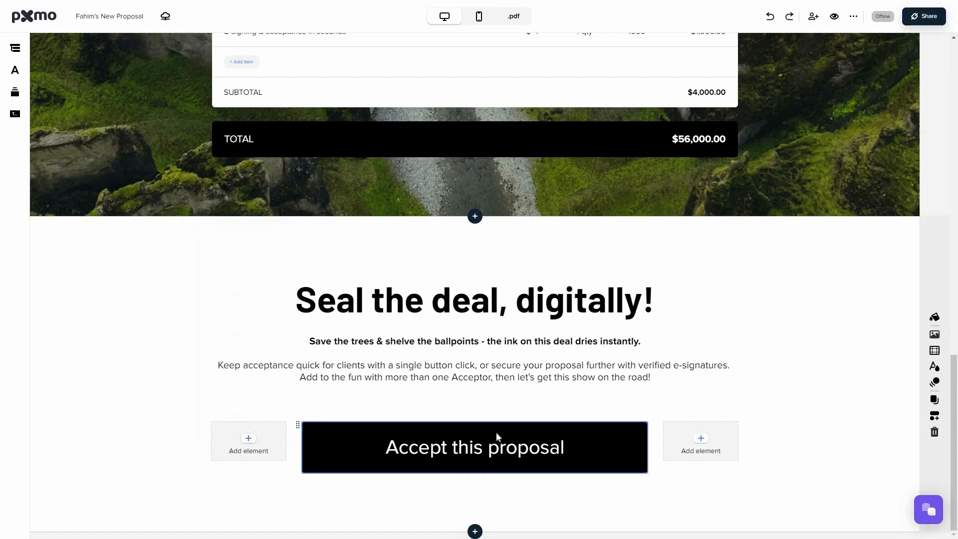
Change the acceptance button's label to "Accept!!"
click(497, 437)
drag(453, 449, 620, 449)
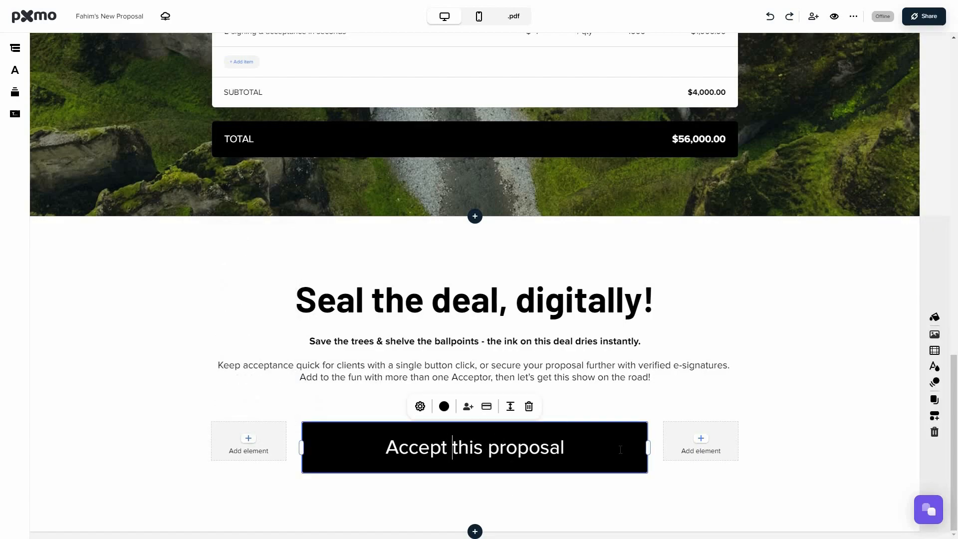
shift+click(620, 449)
key(BackSpace)
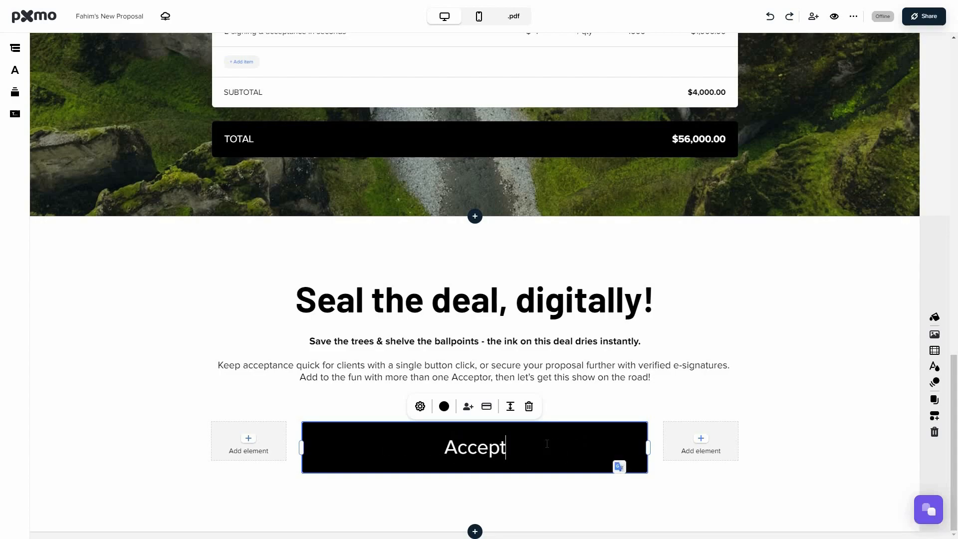
text(!!)
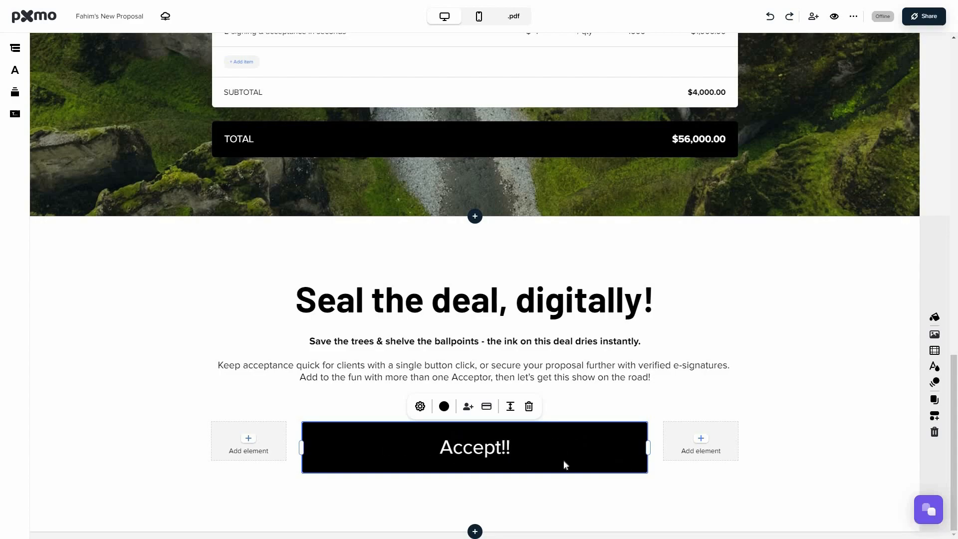
Turn on the signature requirement for the acceptance button and open its communication settings
click(420, 407)
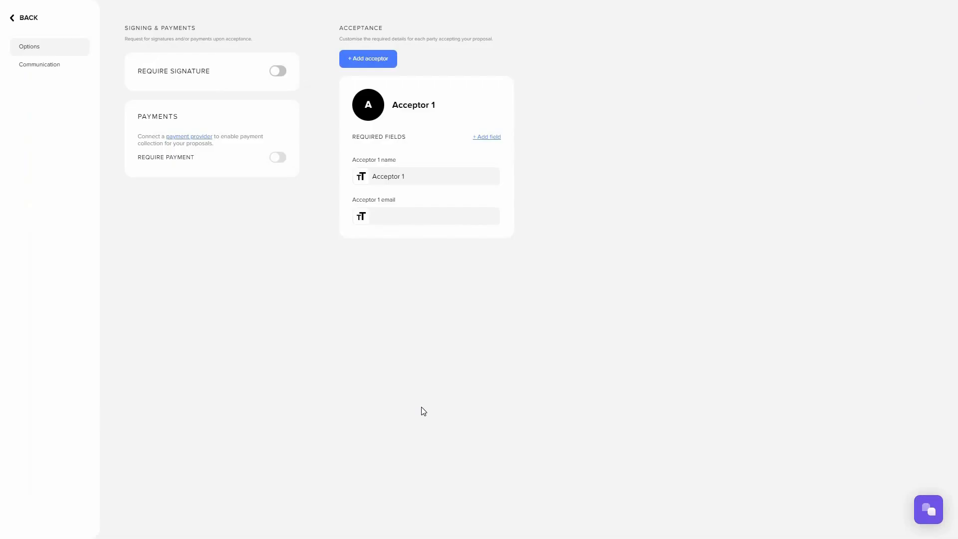
click(278, 72)
click(61, 68)
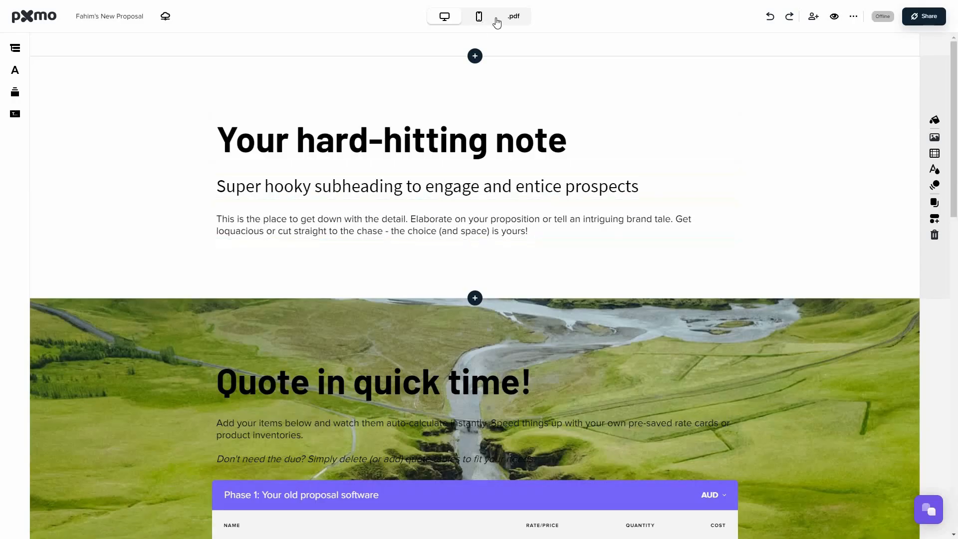
Preview the PDF version of the proposal and look through its pages from the note to the quote total
click(517, 19)
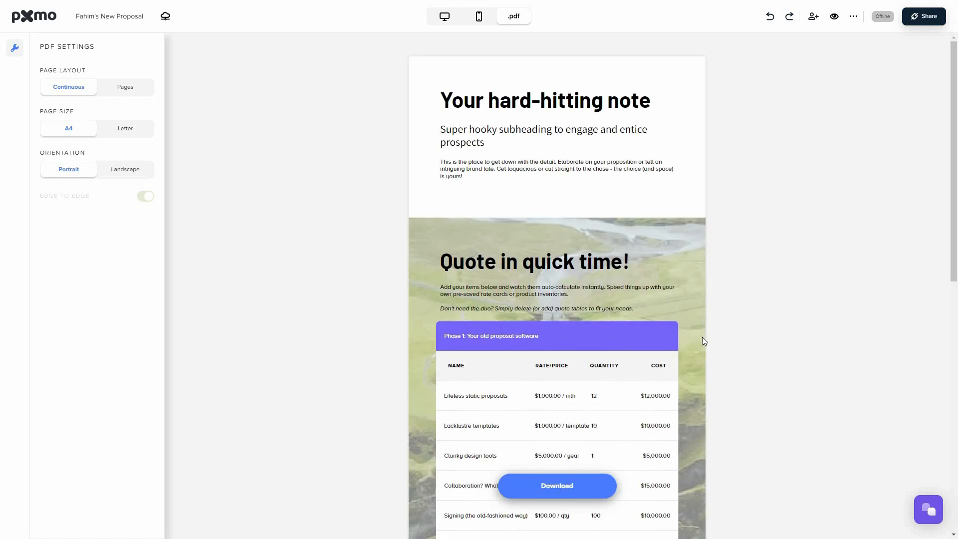
scroll(580, 333, down, 7)
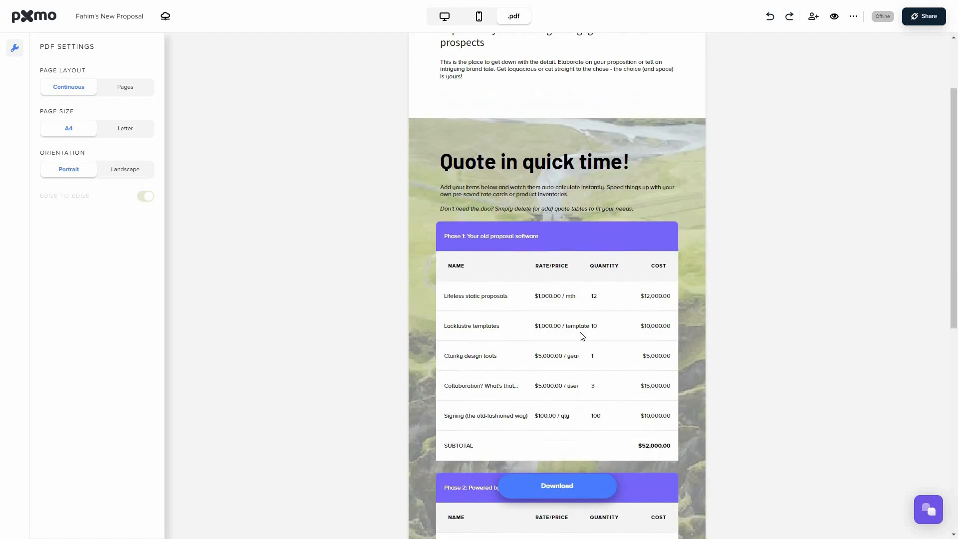
scroll(560, 487, down, 1)
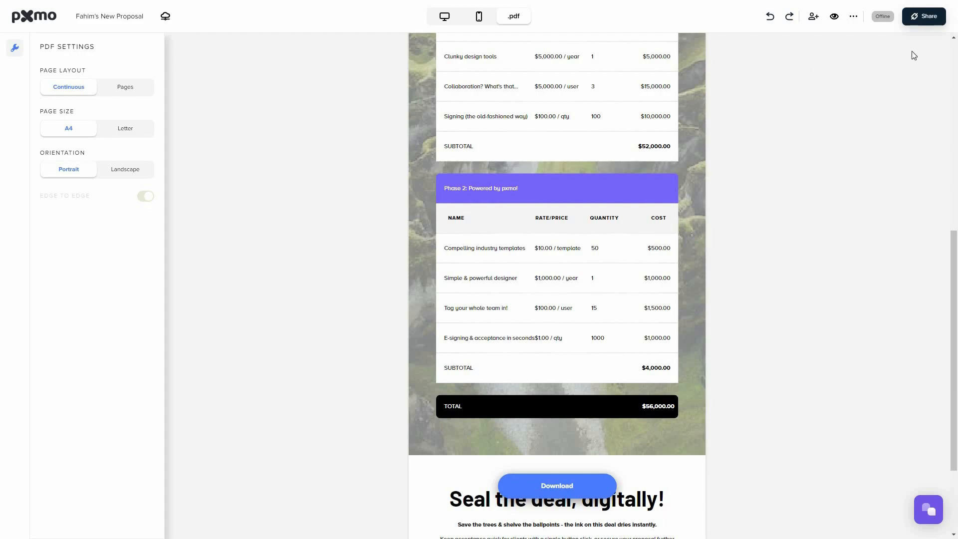
Set the proposal online for public viewing and copy its share link
click(919, 22)
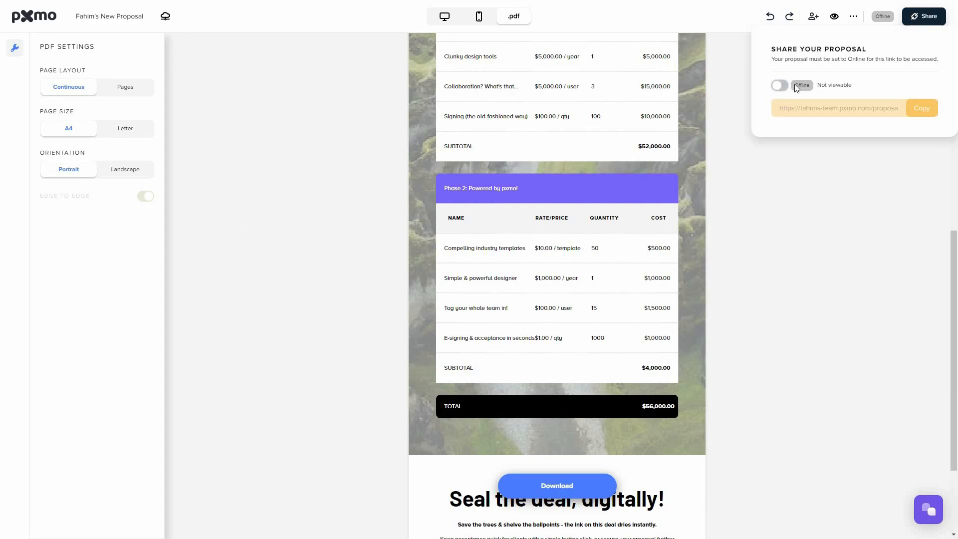
click(784, 87)
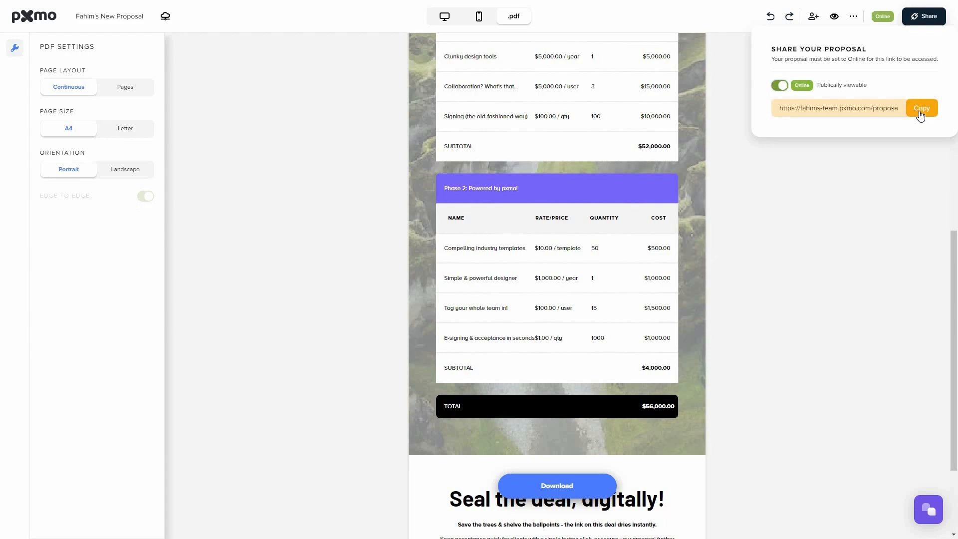
click(921, 115)
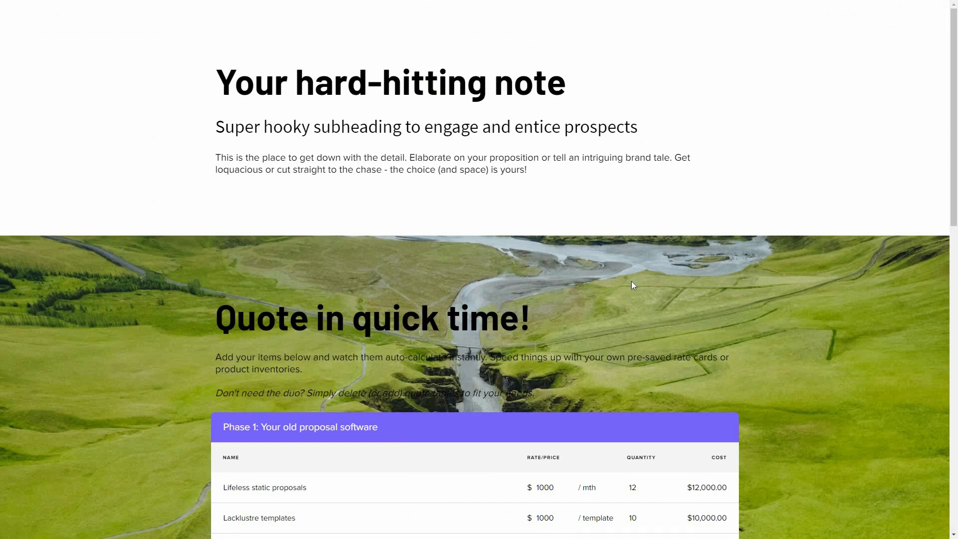
Look through the published proposal page as a client sees it
scroll(700, 307, down, 2)
scroll(700, 307, down, 10)
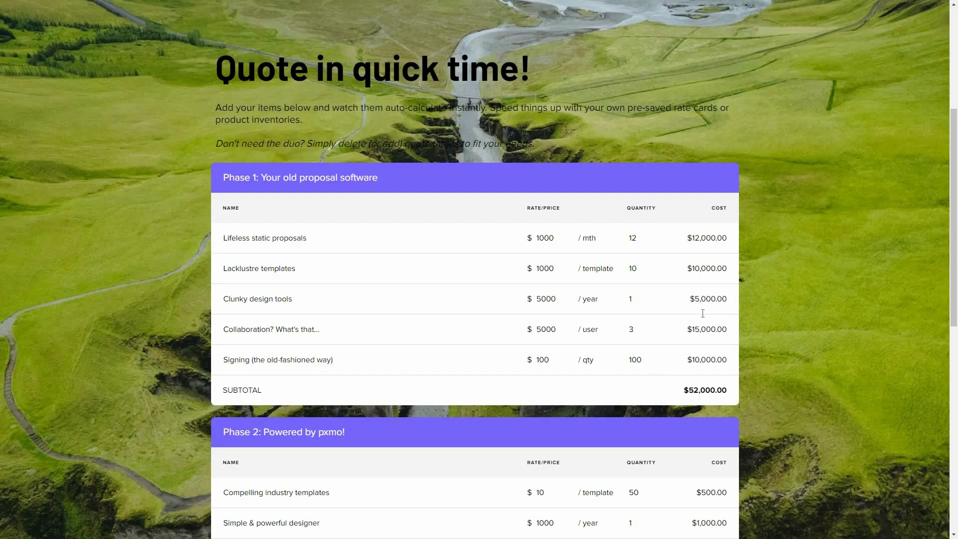
scroll(540, 440, down, 1)
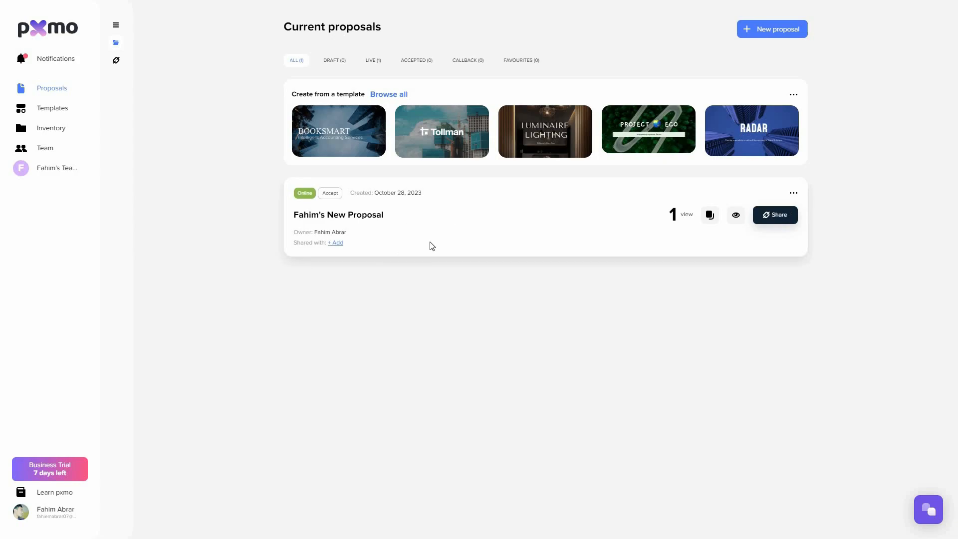
Look through the live and accepted proposal lists, the team's users and the inventory
click(374, 64)
click(417, 61)
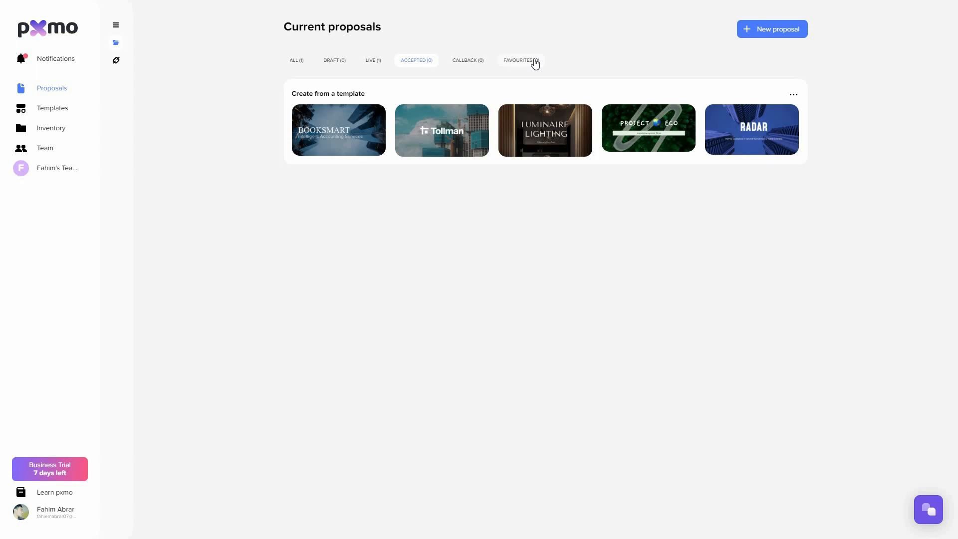
click(53, 150)
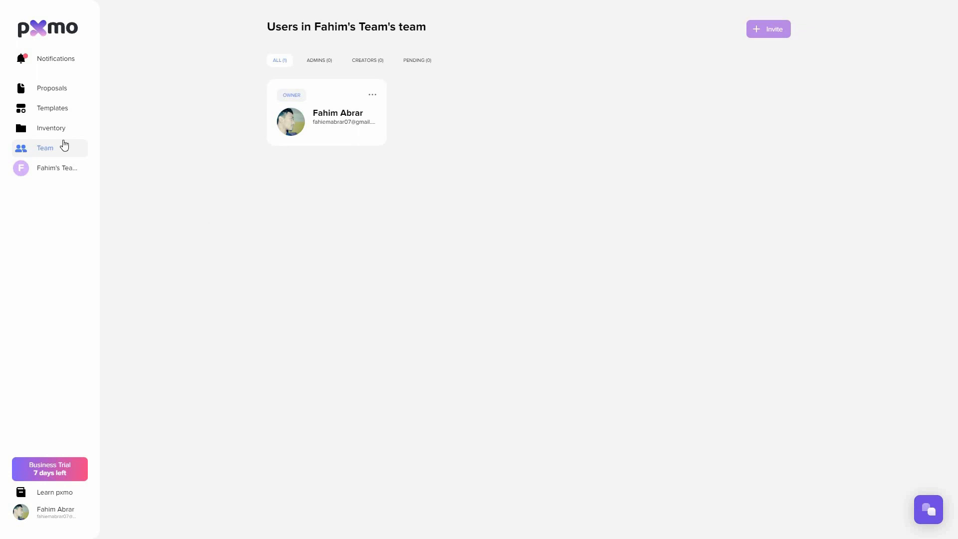
click(48, 131)
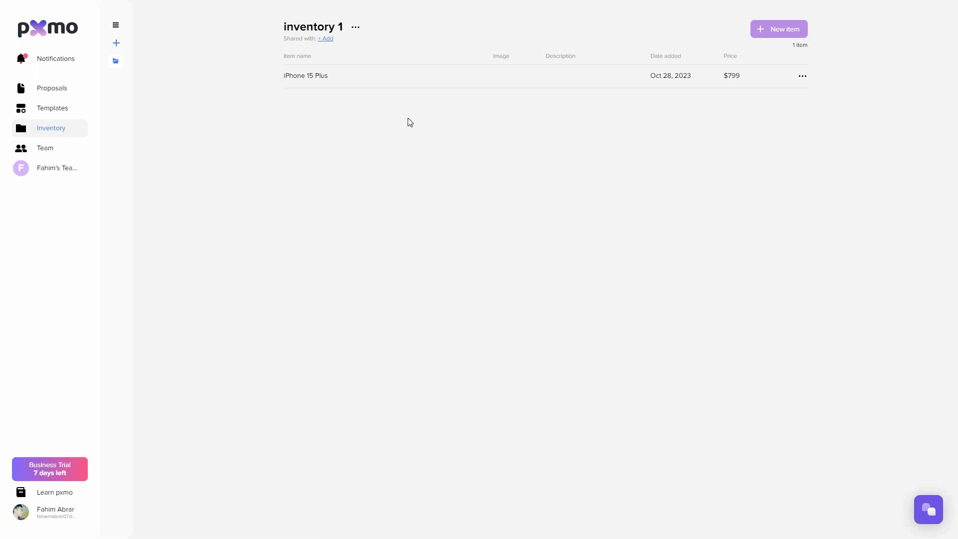
Examine the iPhone 15 Plus entry in inventory 1 and the fields of the new item form, then cancel the form
drag(284, 27, 356, 33)
click(323, 86)
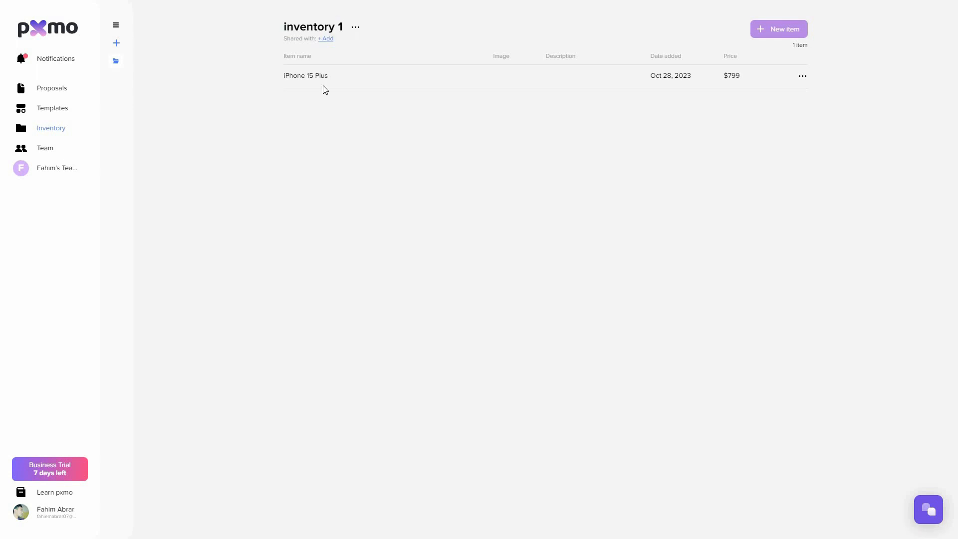
drag(281, 78, 340, 91)
click(801, 29)
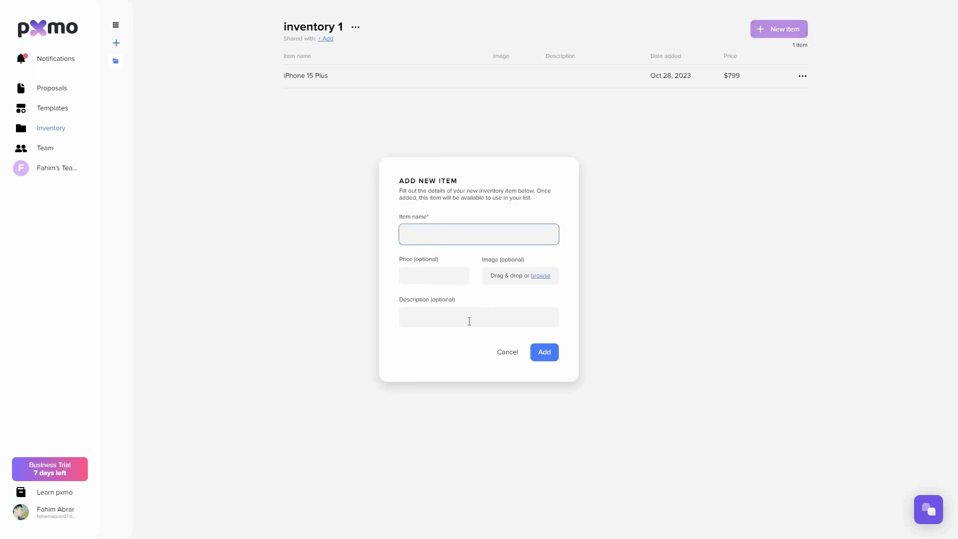
click(507, 354)
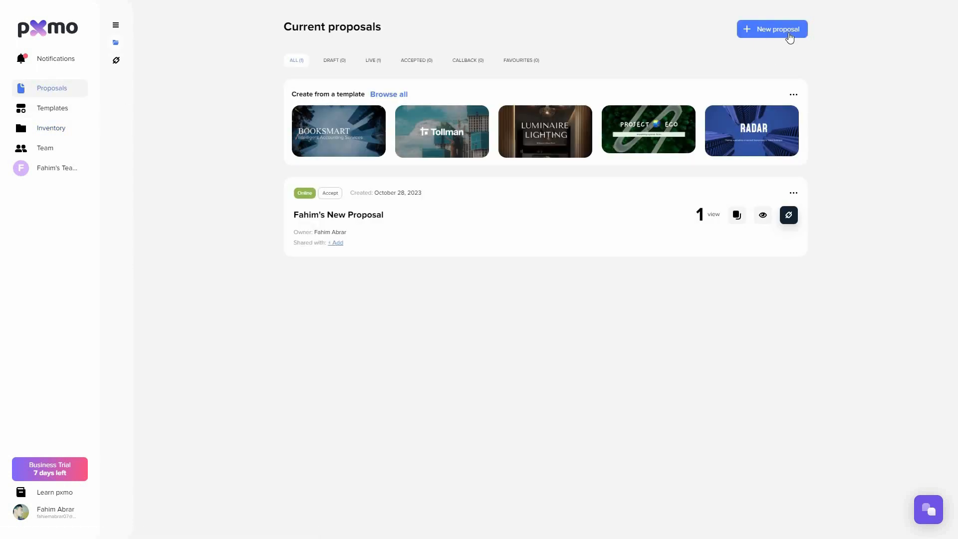
Create a new blank proposal and add a quote section with the Phase 1 and Phase 2 tables
click(787, 37)
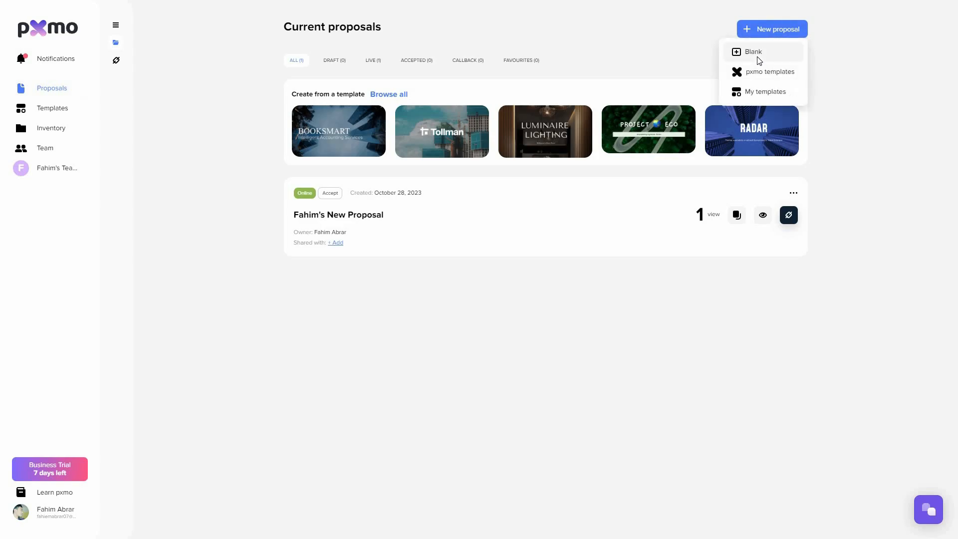
click(759, 58)
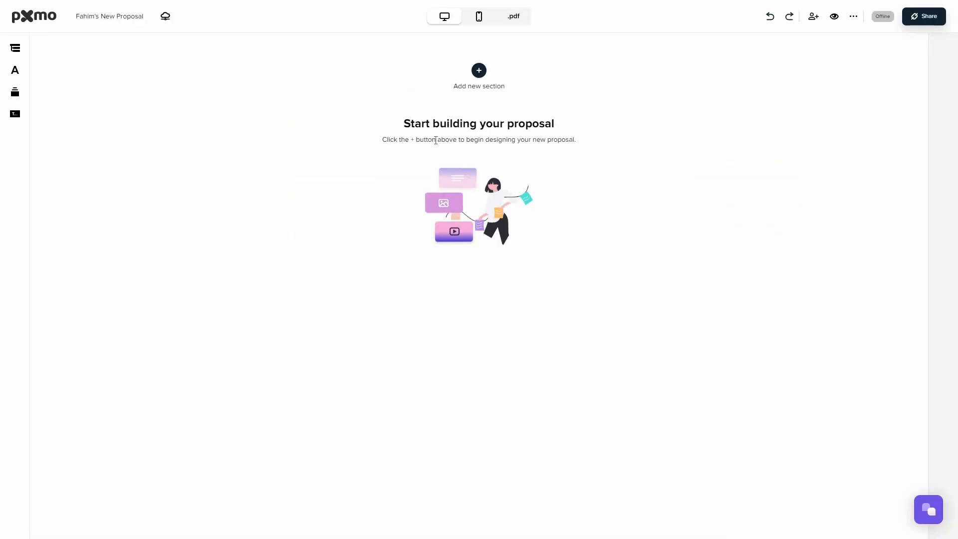
scroll(299, 371, down, 2)
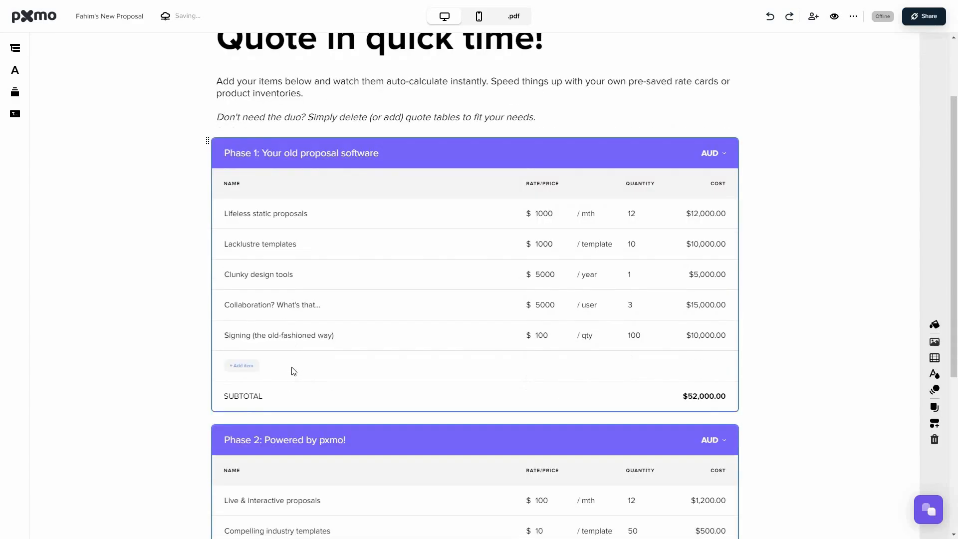
Insert the iPhone 15 Plus item from inventory 1 into the Phase 1 quote table
click(245, 368)
click(301, 412)
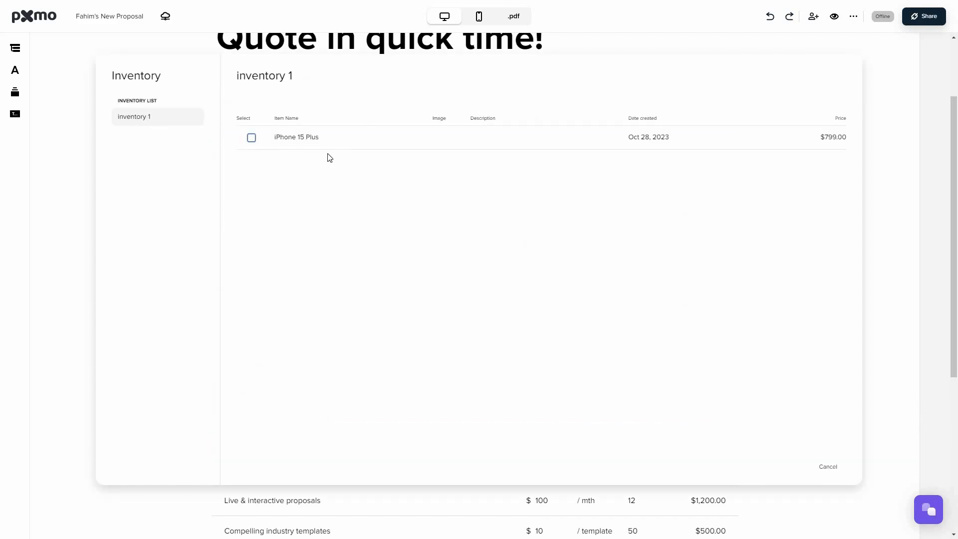
click(300, 145)
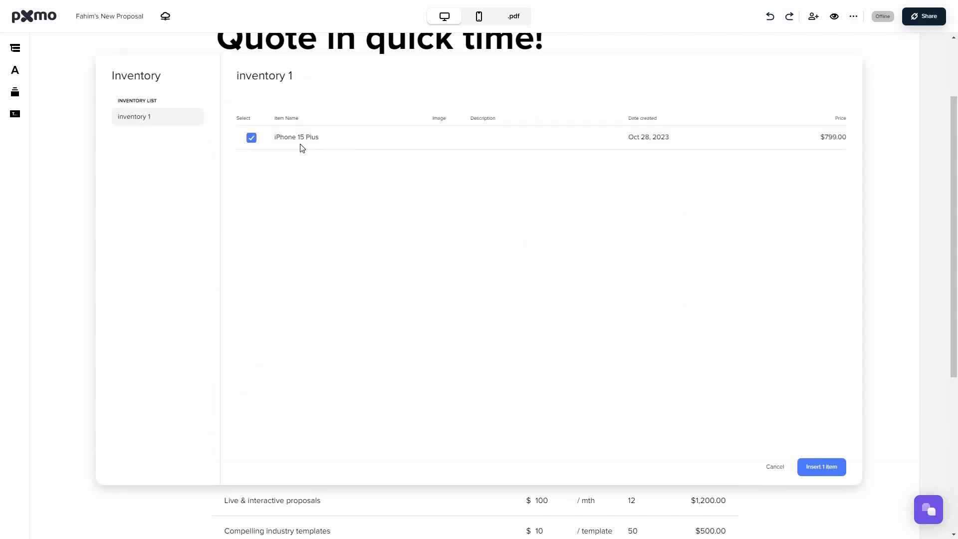
click(828, 469)
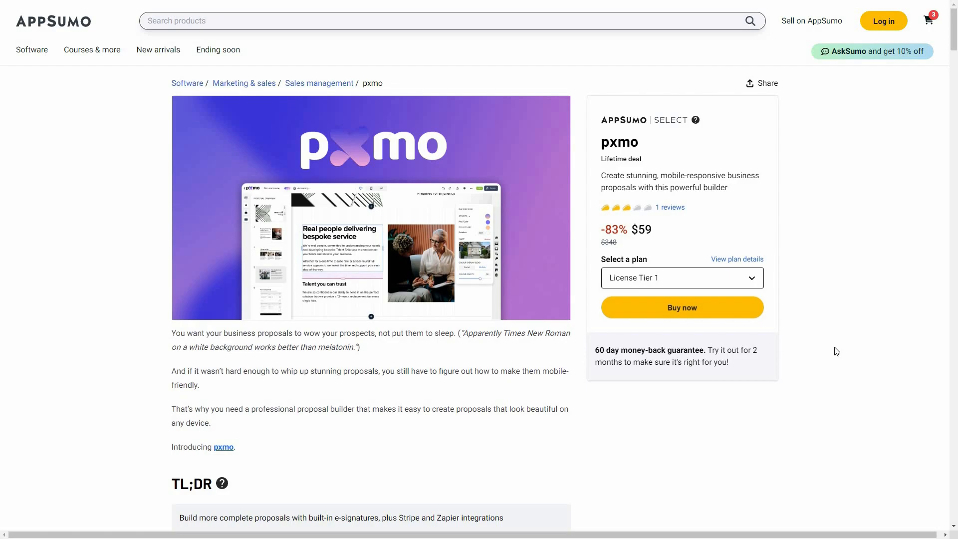
Switch to pxmo's AppSumo deal page and look through the overview, included features and license tiers
scroll(816, 363, down, 4)
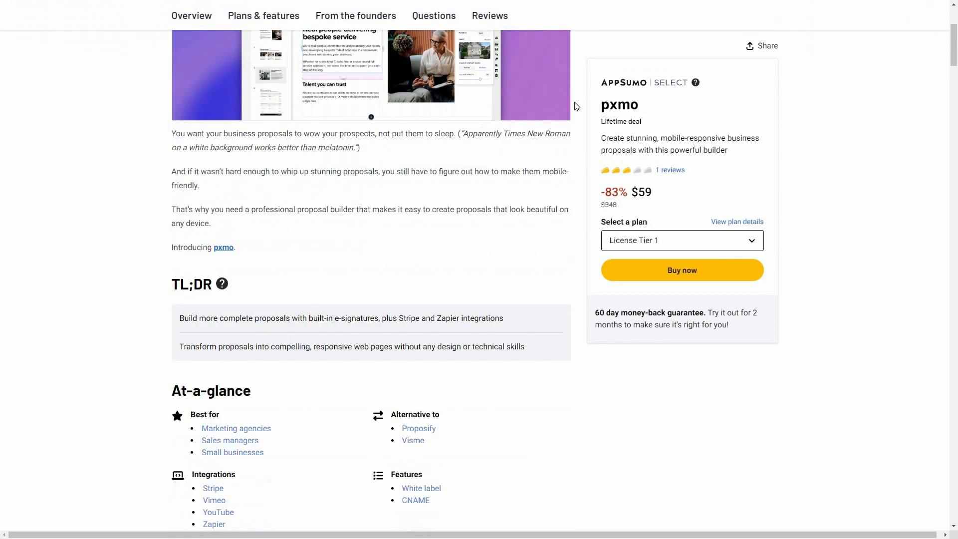
scroll(584, 99, down, 1)
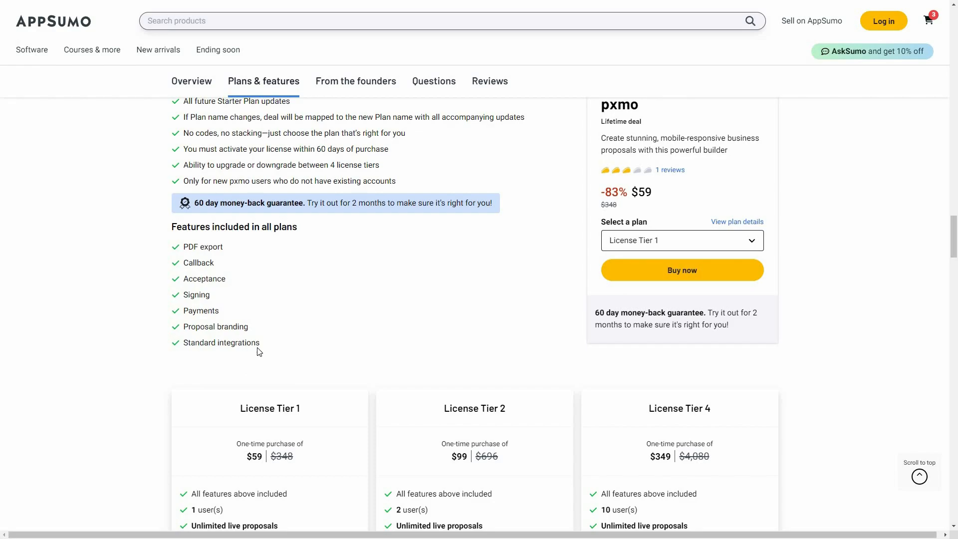
scroll(653, 396, down, 3)
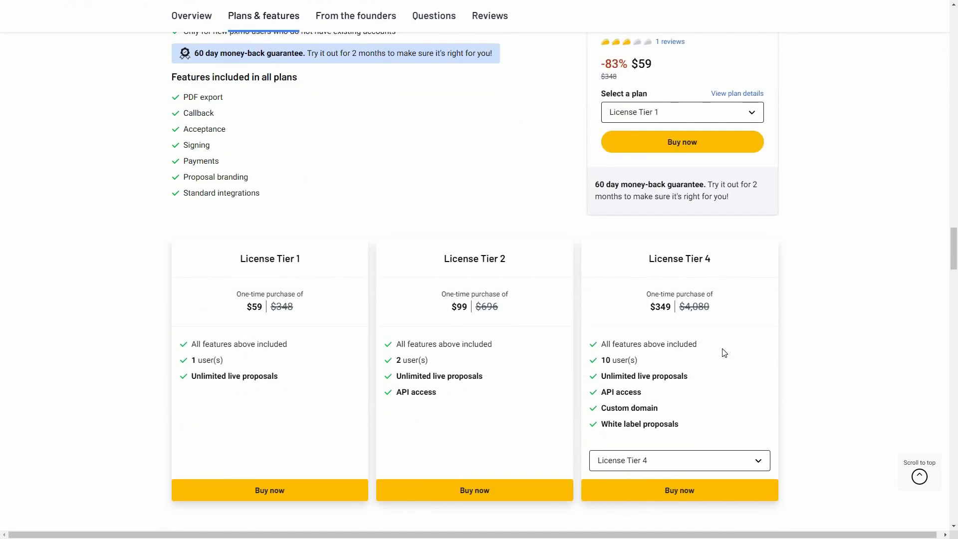
Show License Tier 3 in the third plan card to compare the tiers, and look back over the deal overview
click(620, 468)
click(644, 486)
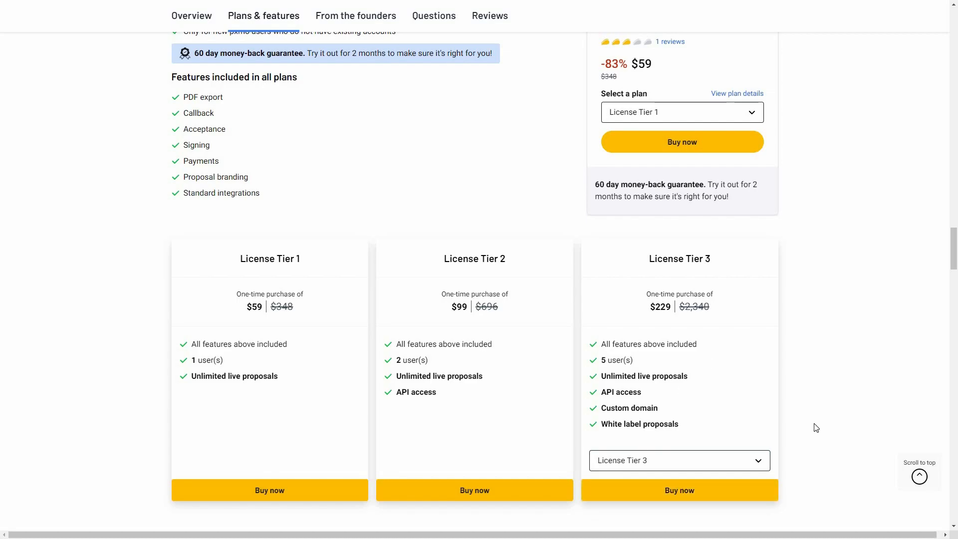
scroll(817, 428, up, 10)
scroll(816, 428, up, 10)
scroll(816, 428, up, 5)
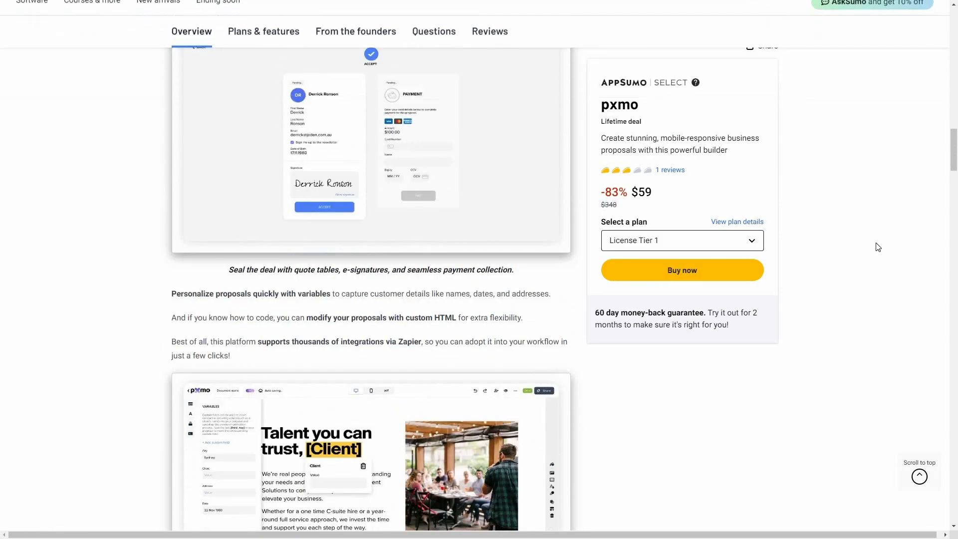